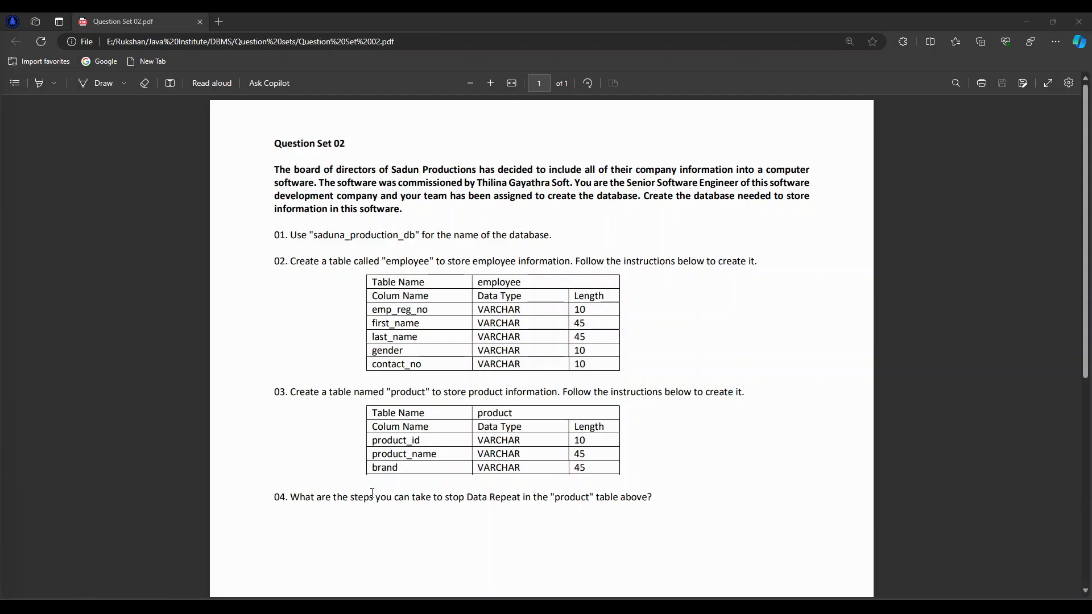
Switch to MySQL Workbench and start a new schema named sanduna_production_db, consulting the question sheet for the database name
left_click(718, 606)
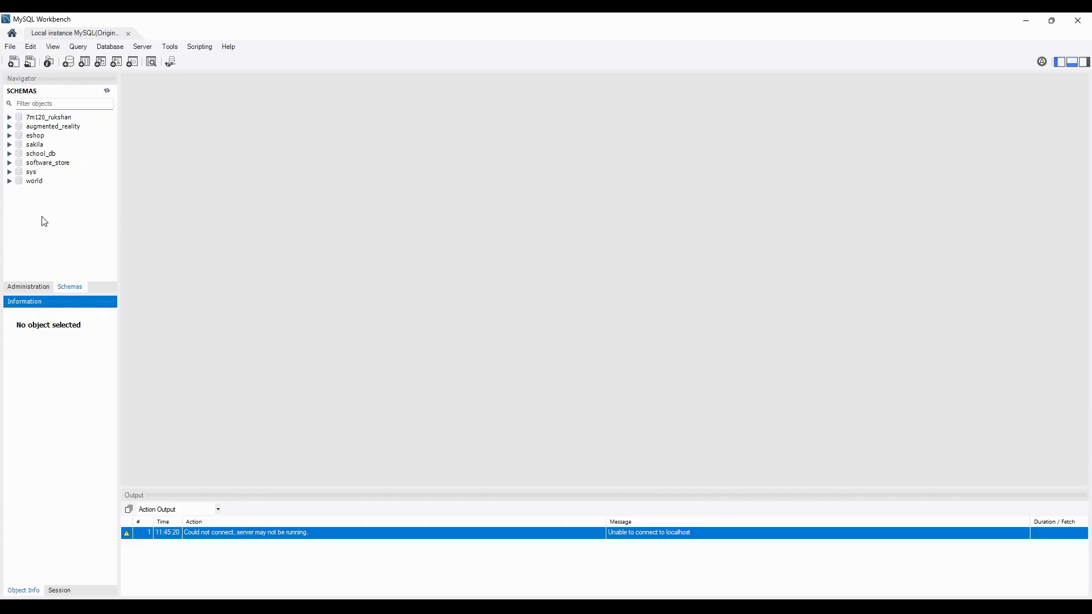
right_click(58, 215)
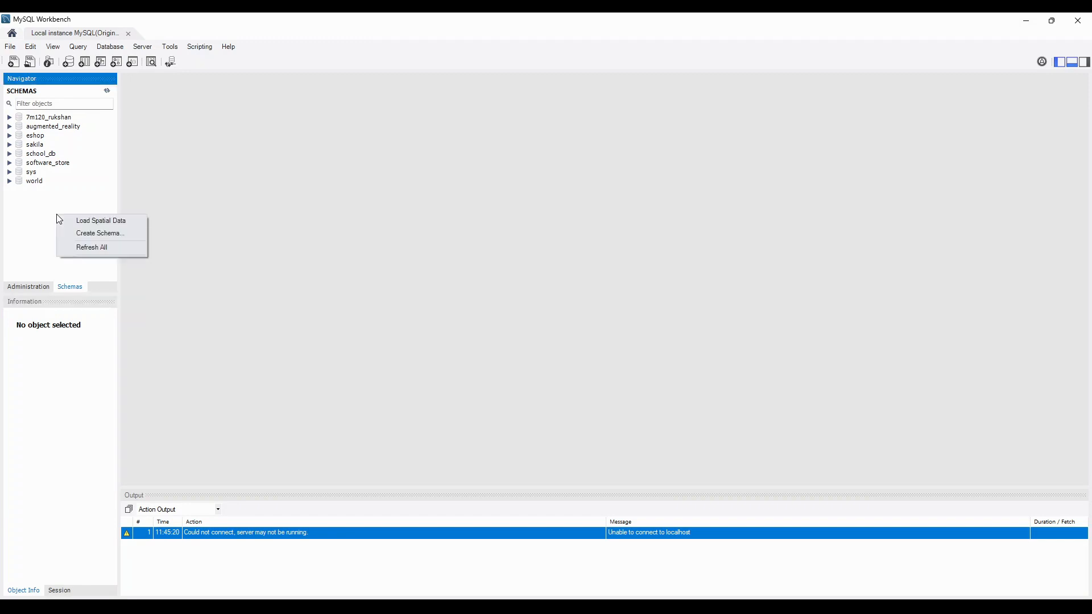
left_click(94, 234)
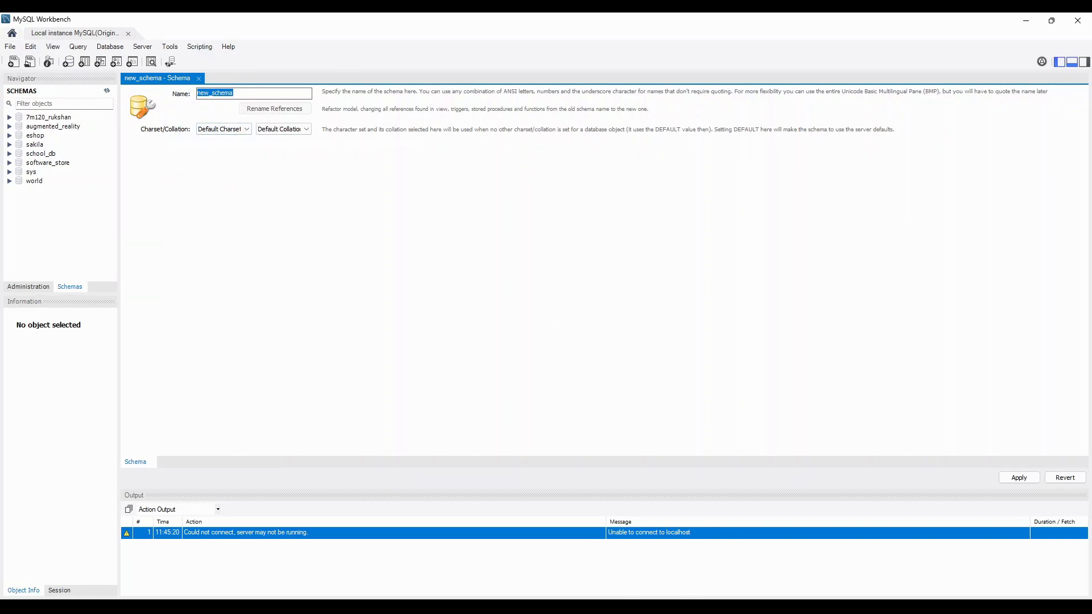
left_click(630, 607)
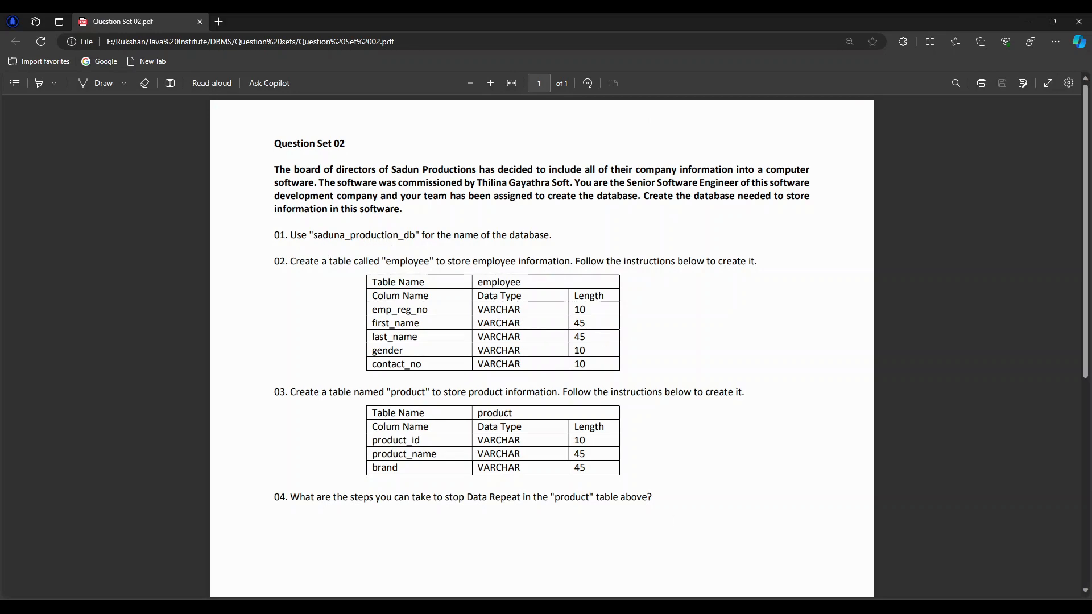
left_click(710, 608)
type("sa")
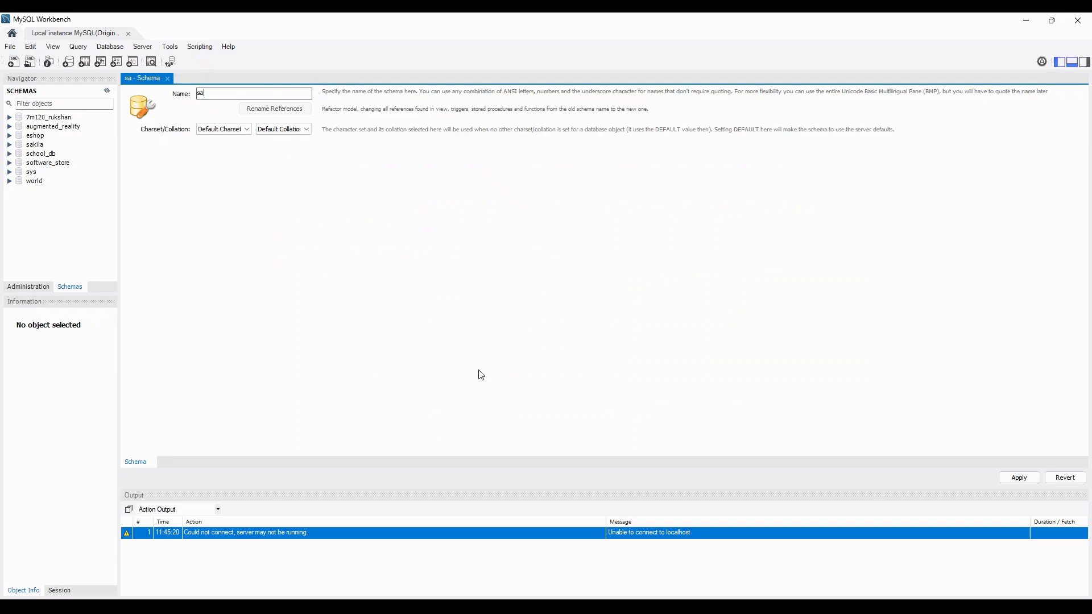
type("nduna_production_db")
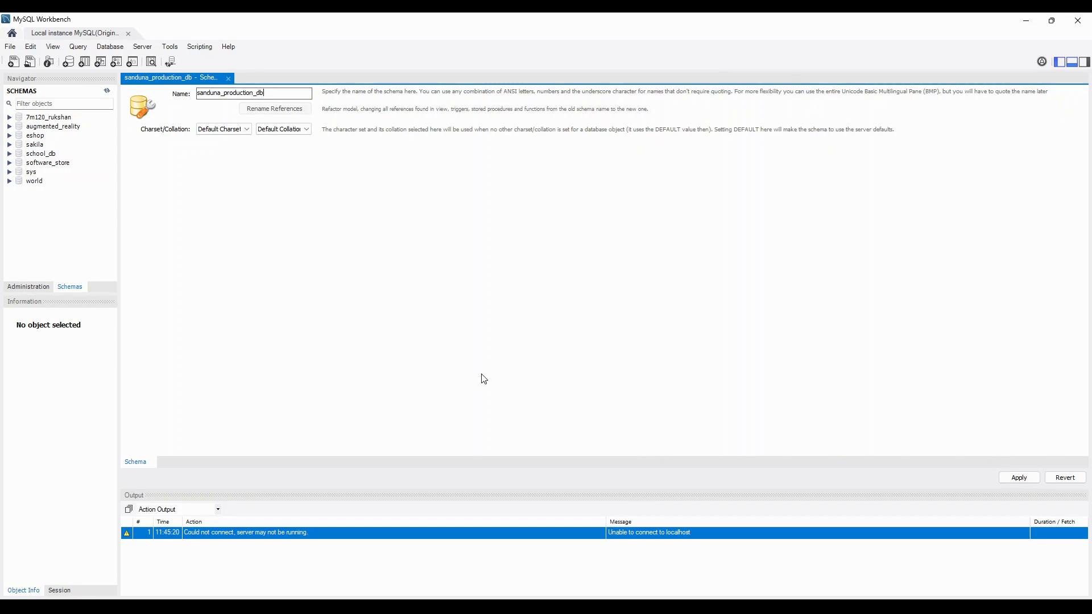
Apply the sanduna_production_db creation script to the server, recheck the question sheet, and close the schema editor
left_click(1020, 479)
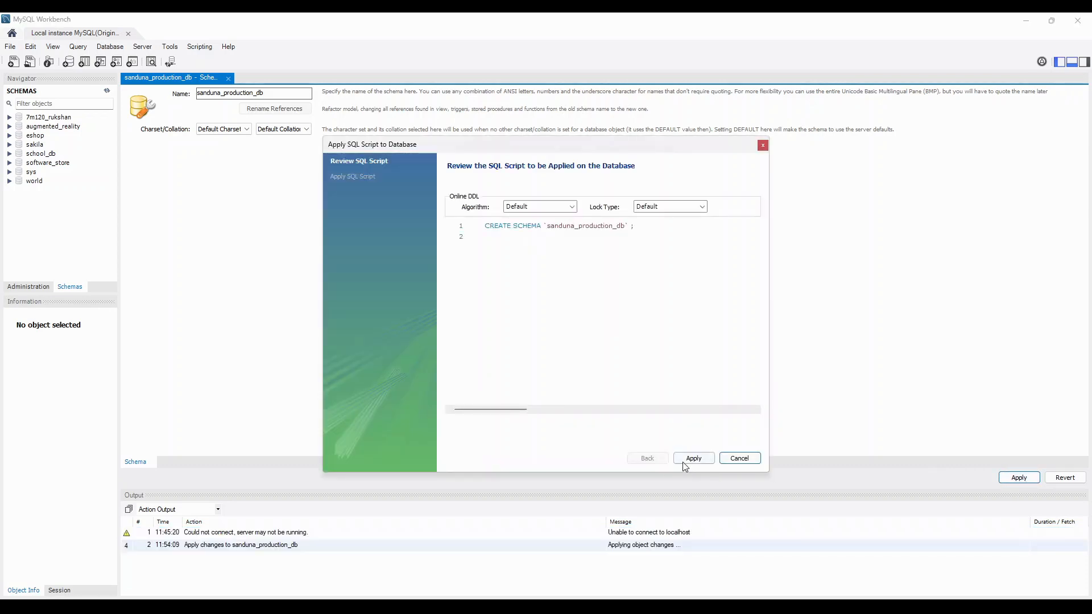
left_click(686, 462)
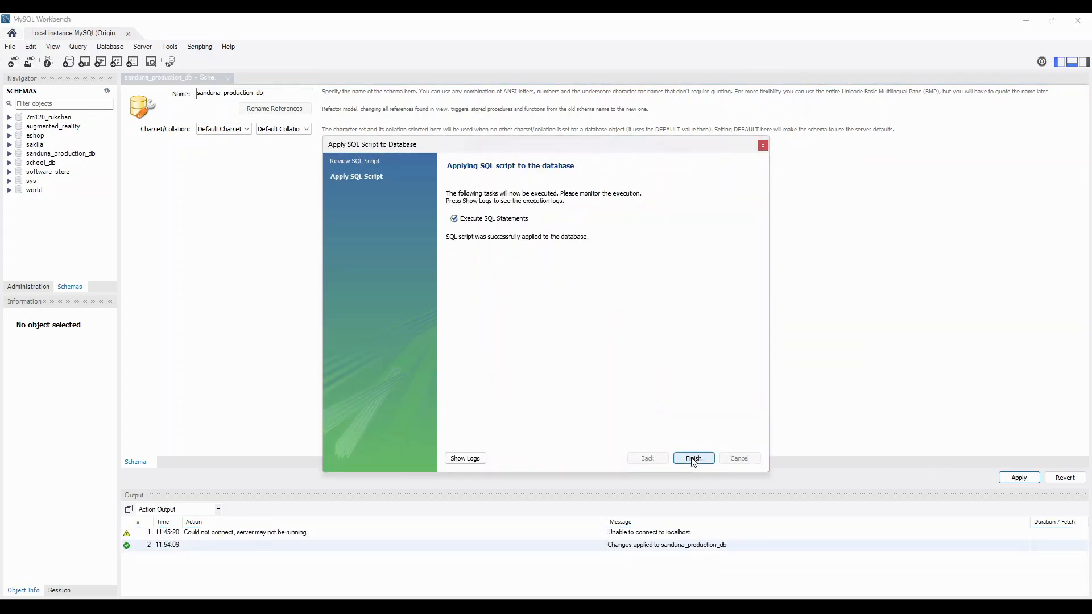
left_click(693, 458)
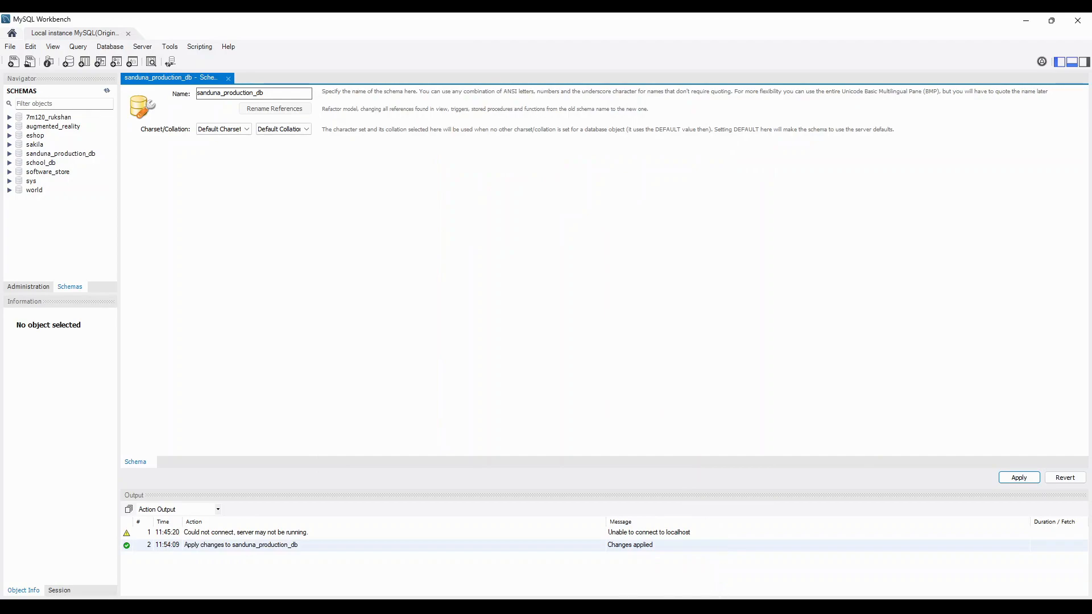
key("alt+Tab")
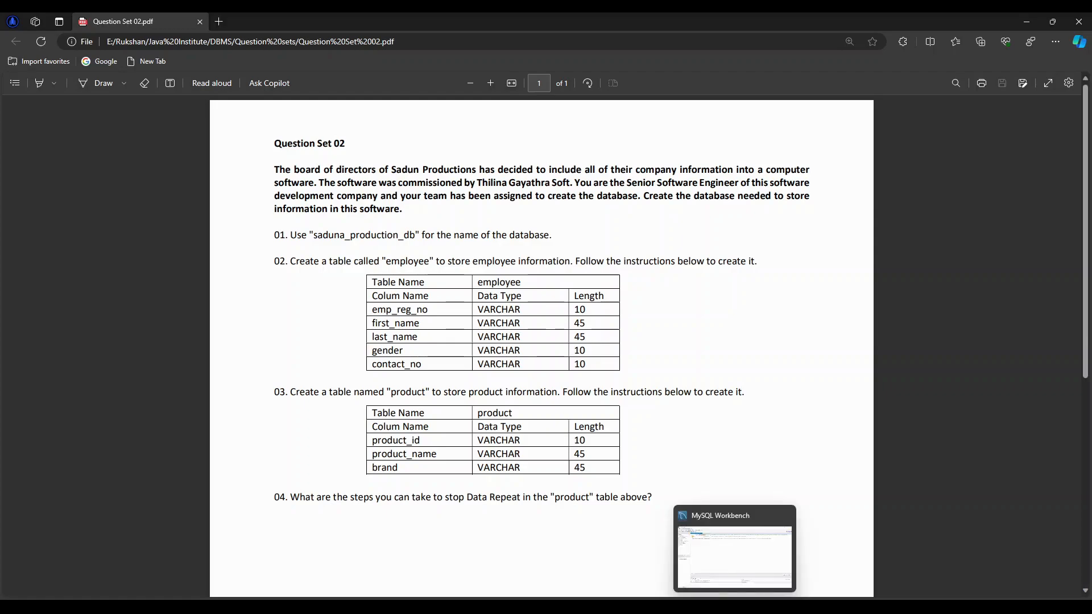
left_click(736, 606)
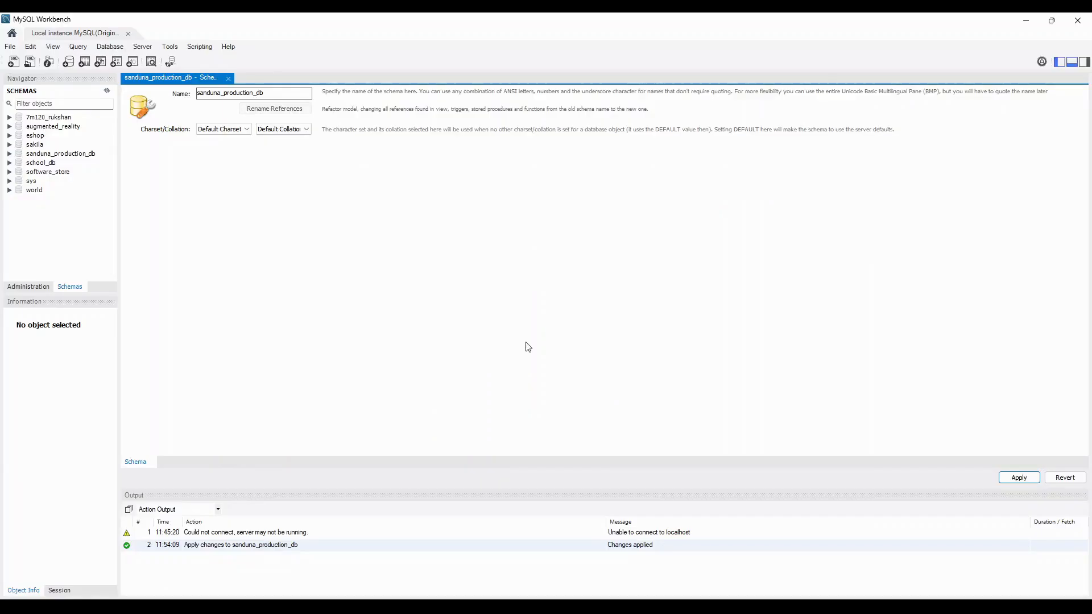
left_click(229, 78)
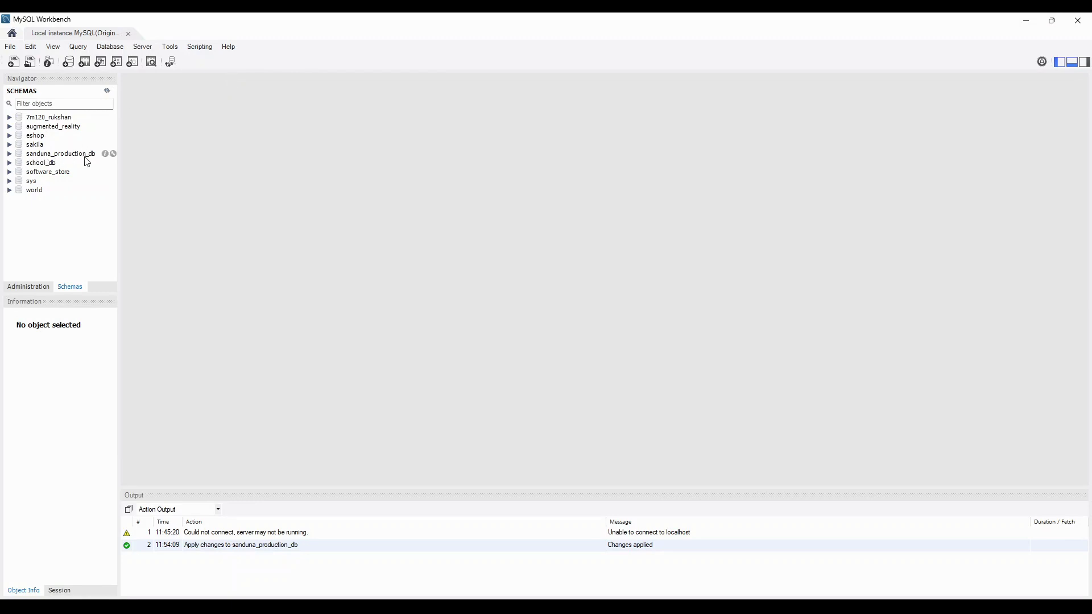
Start a new table in the sanduna_production_db schema and name it employee, as the question sheet specifies
left_click(9, 154)
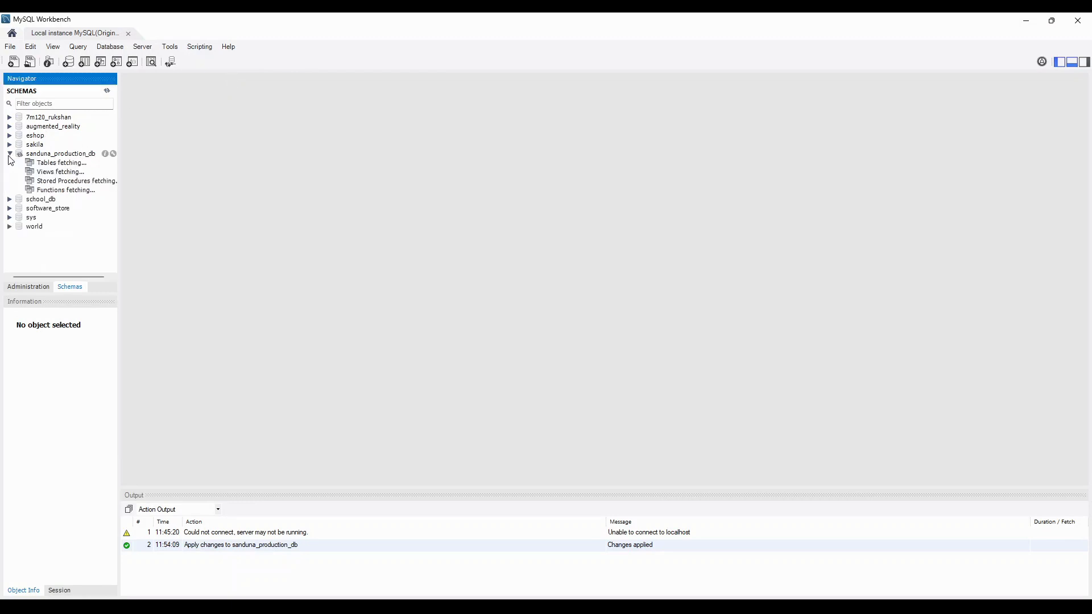
left_click(38, 163)
right_click(40, 164)
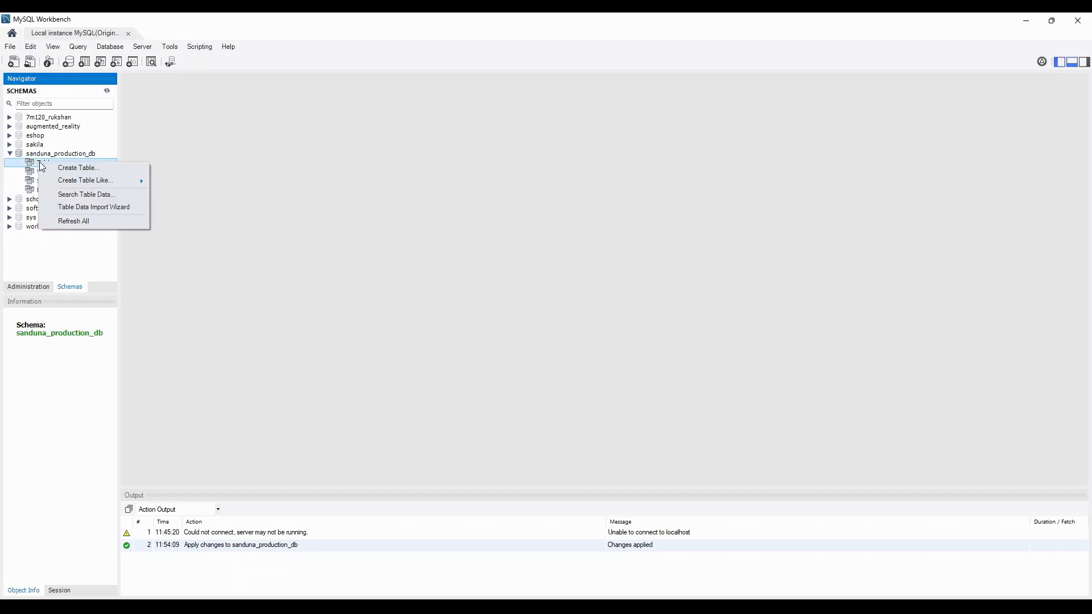
left_click(73, 169)
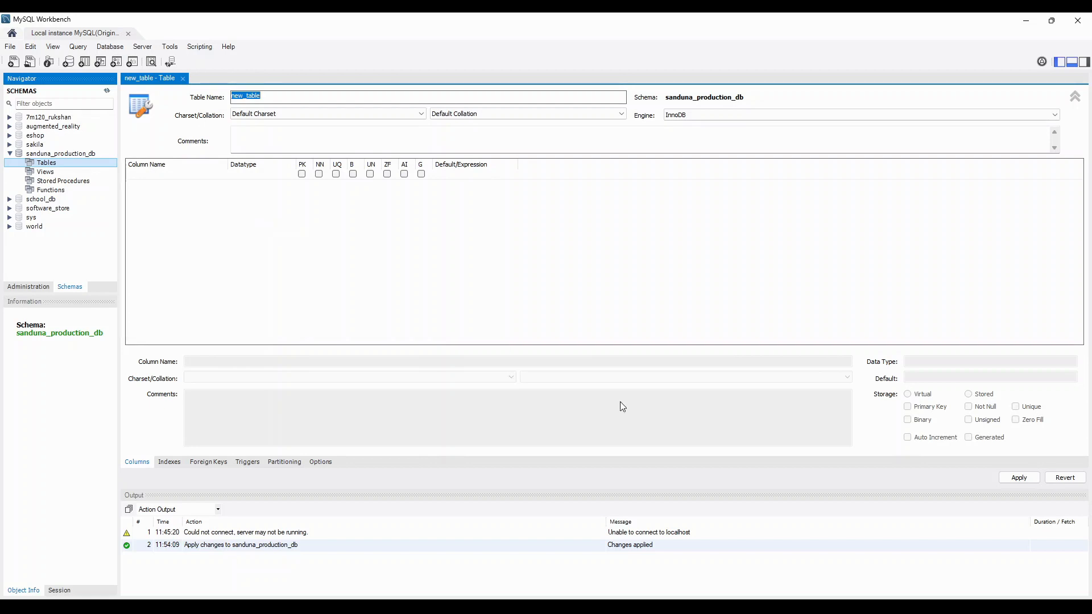
key("alt+Tab")
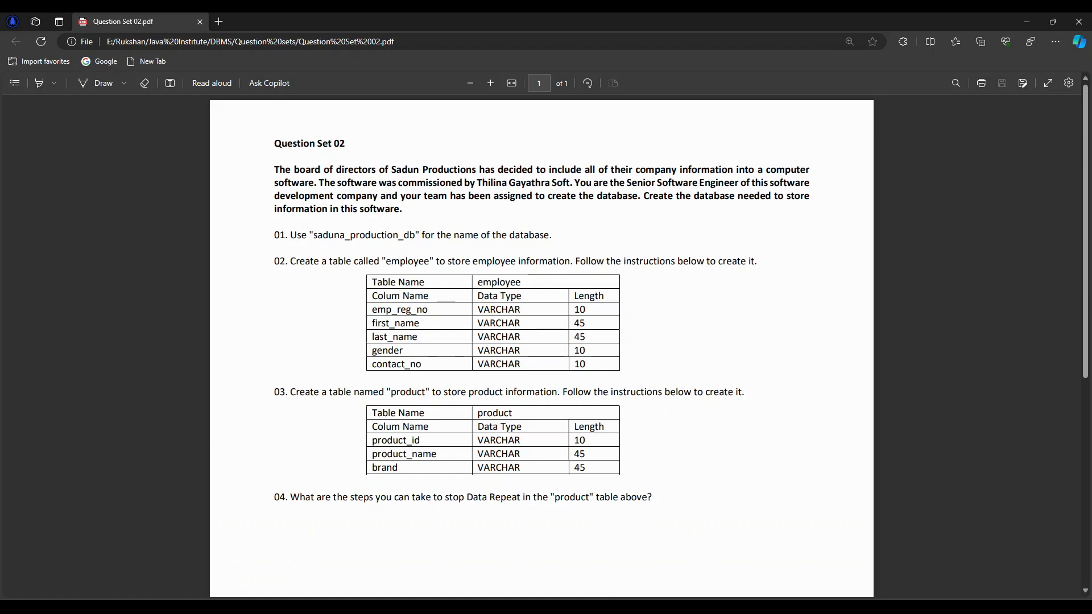
key("alt+Tab")
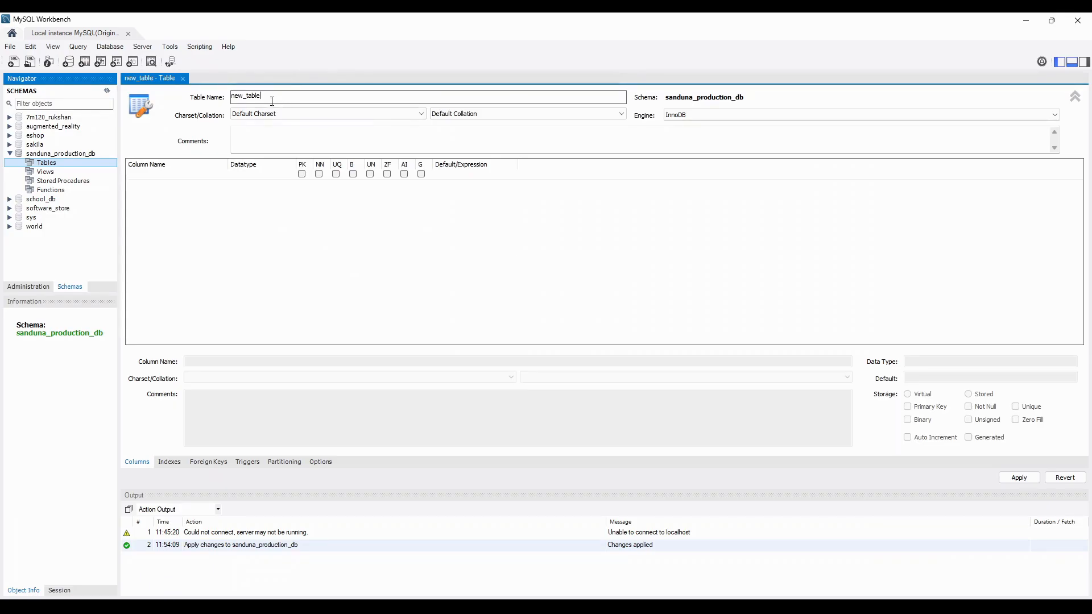
left_click_drag(272, 102, 231, 98)
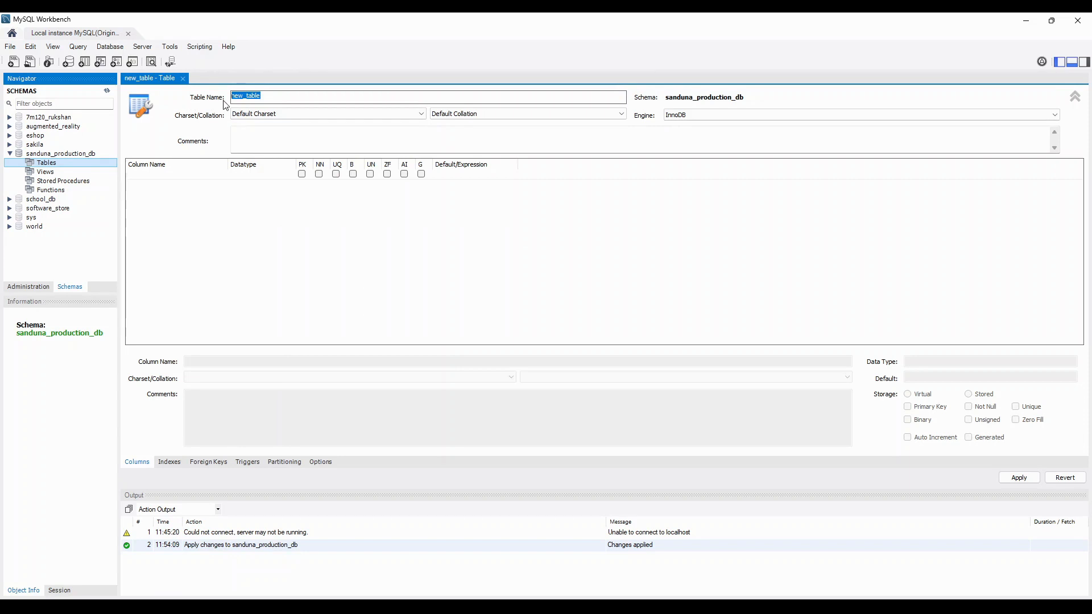
type("employee")
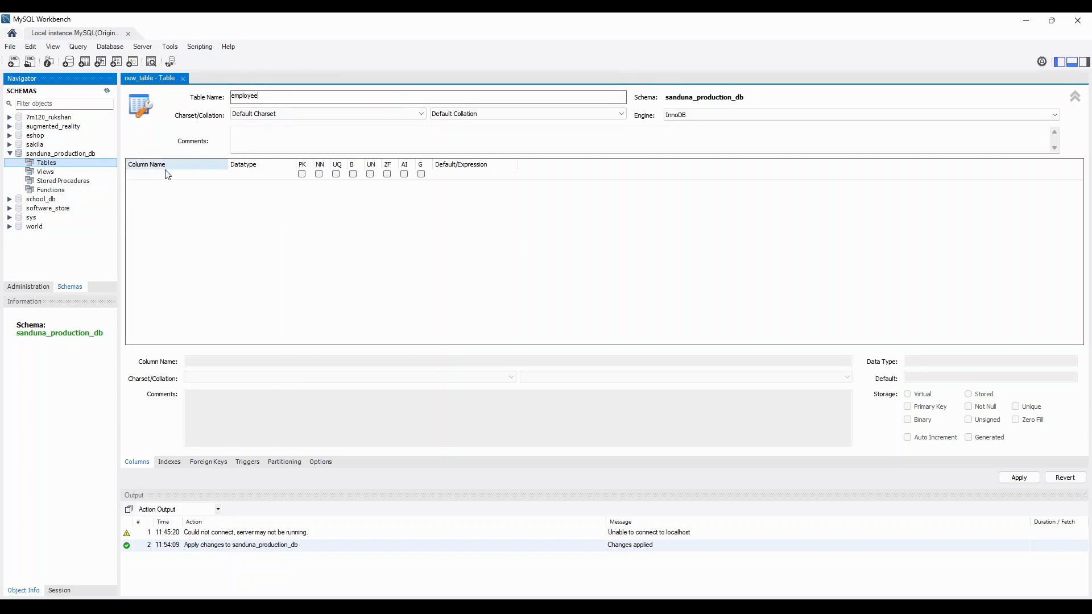
Add the first column of the employee table, named emp_reg_no, following the column list in the question sheet
left_click(200, 190)
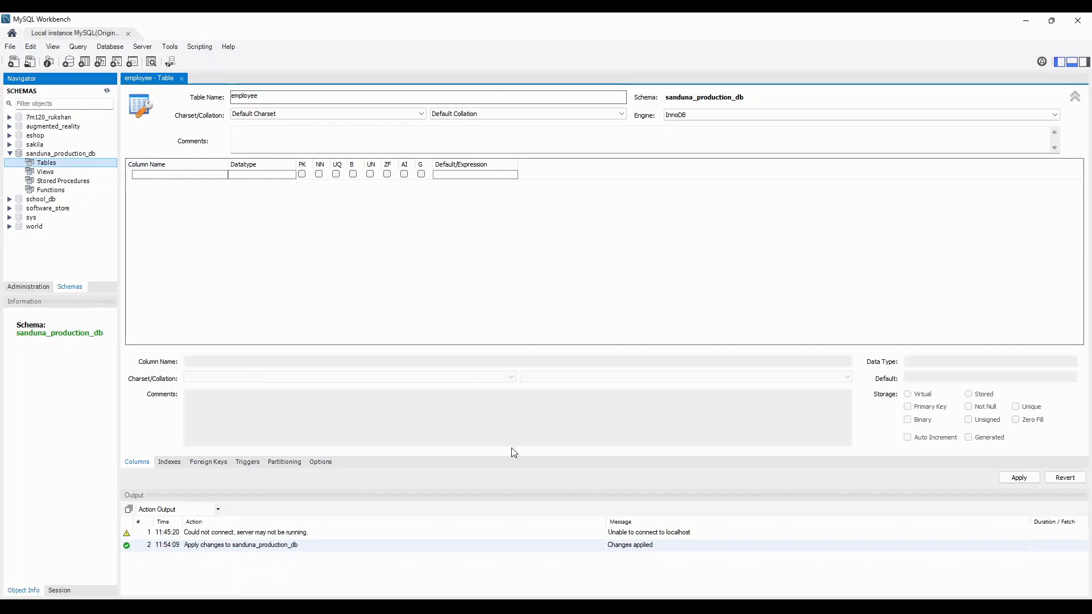
key("alt+Tab")
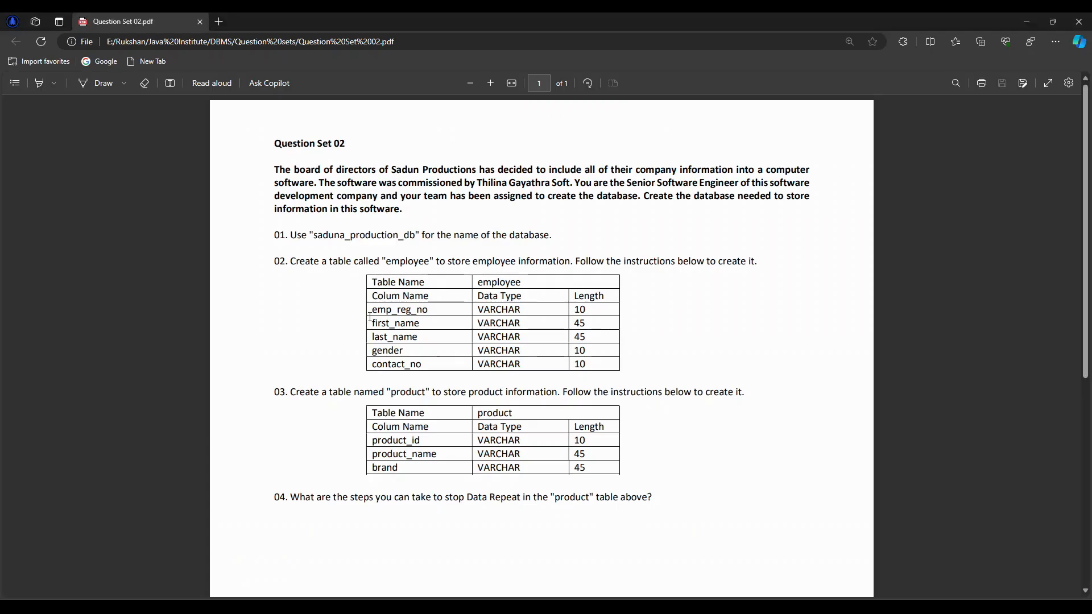
left_click_drag(371, 310, 430, 313)
left_click(449, 320)
left_click(708, 607)
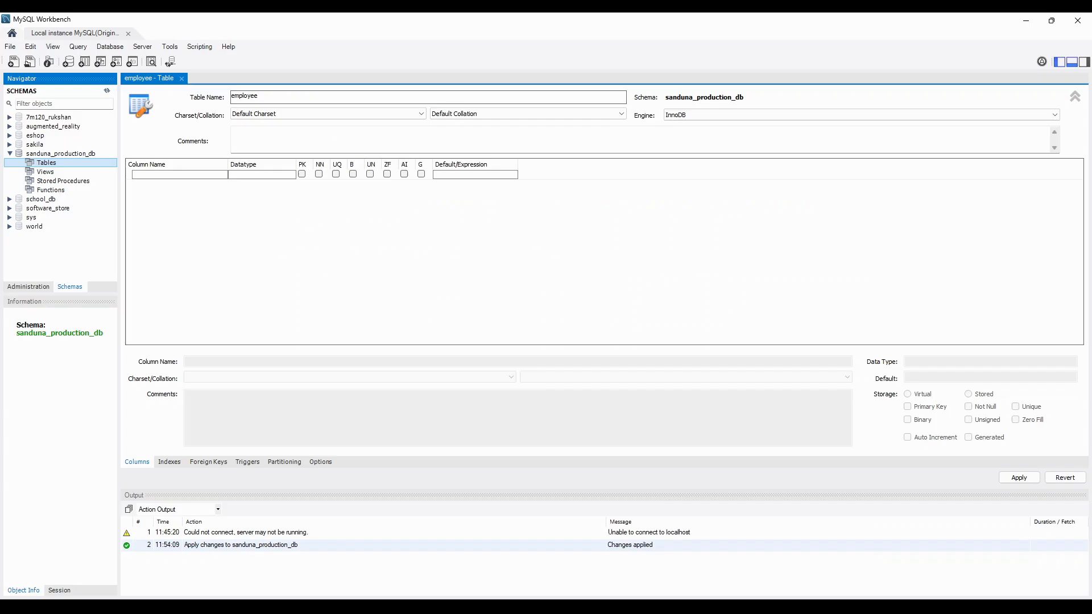
double_click(171, 174)
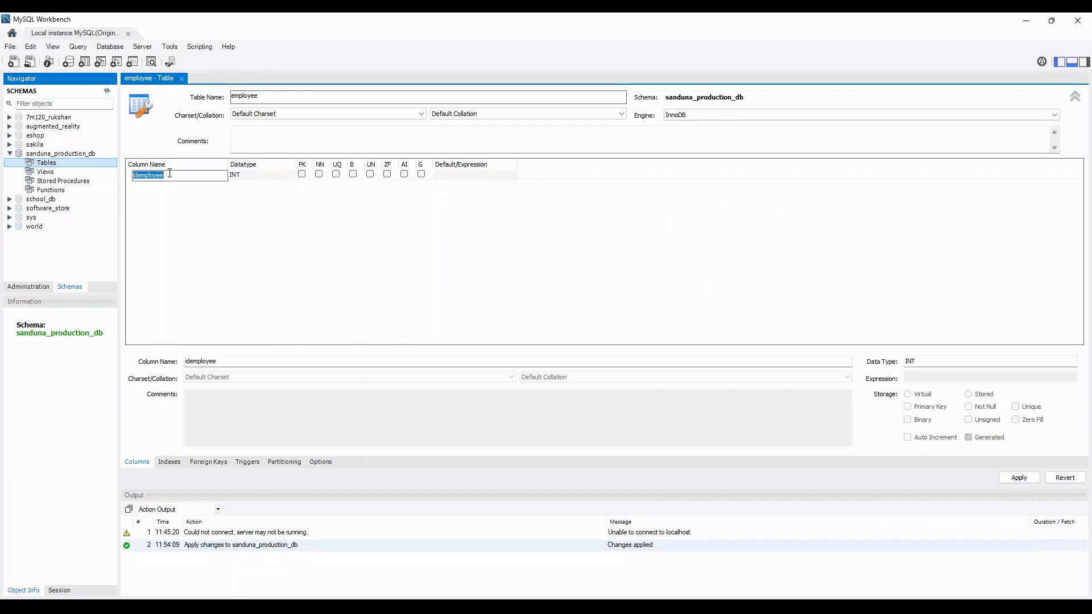
type("emp_reg_no")
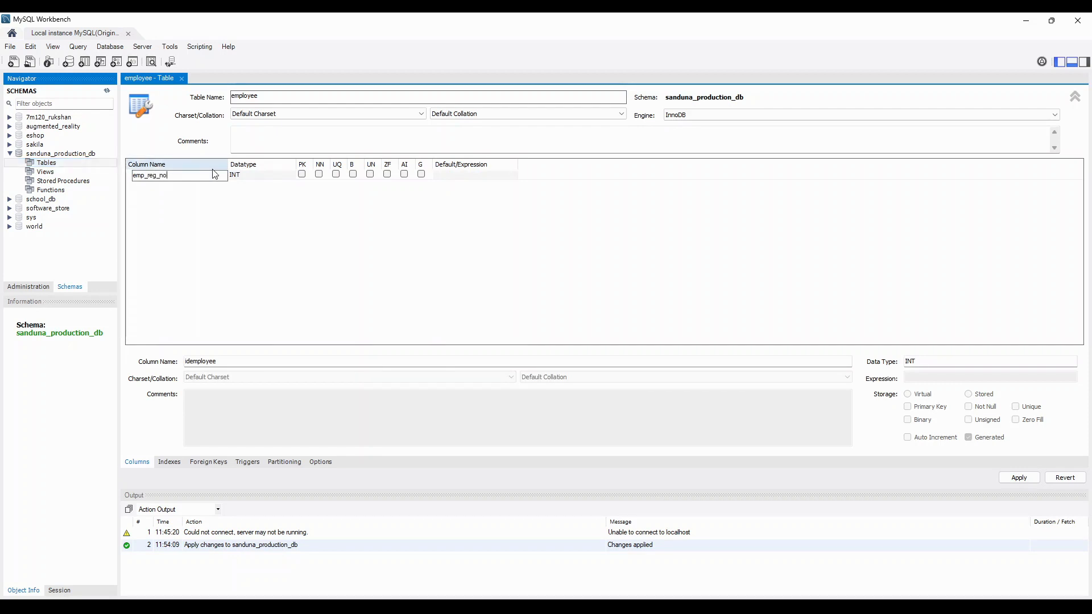
key("alt+Tab")
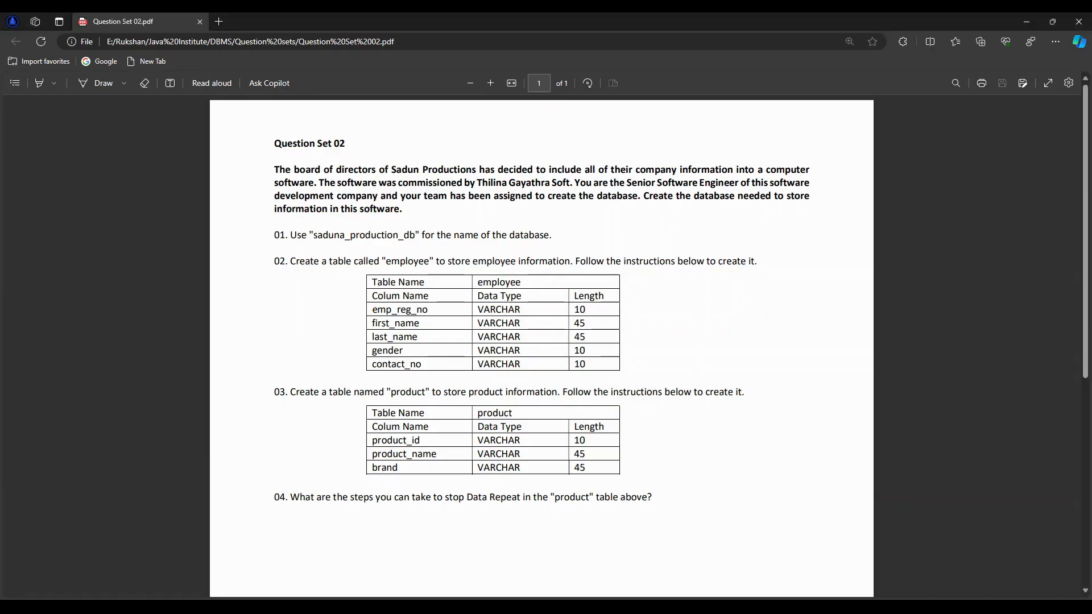
key("alt+Tab")
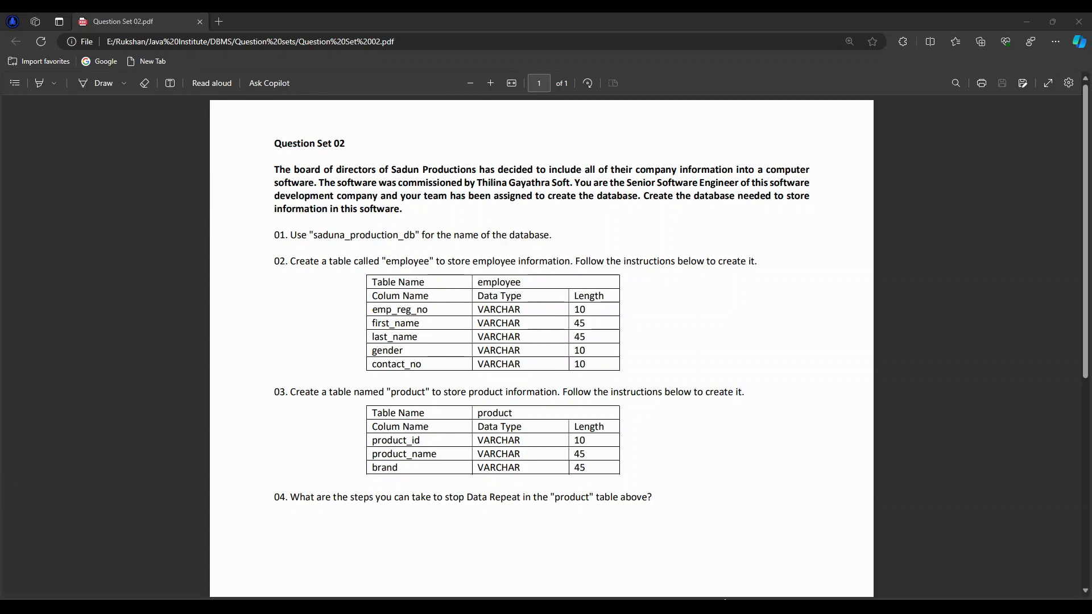
key("alt+Tab")
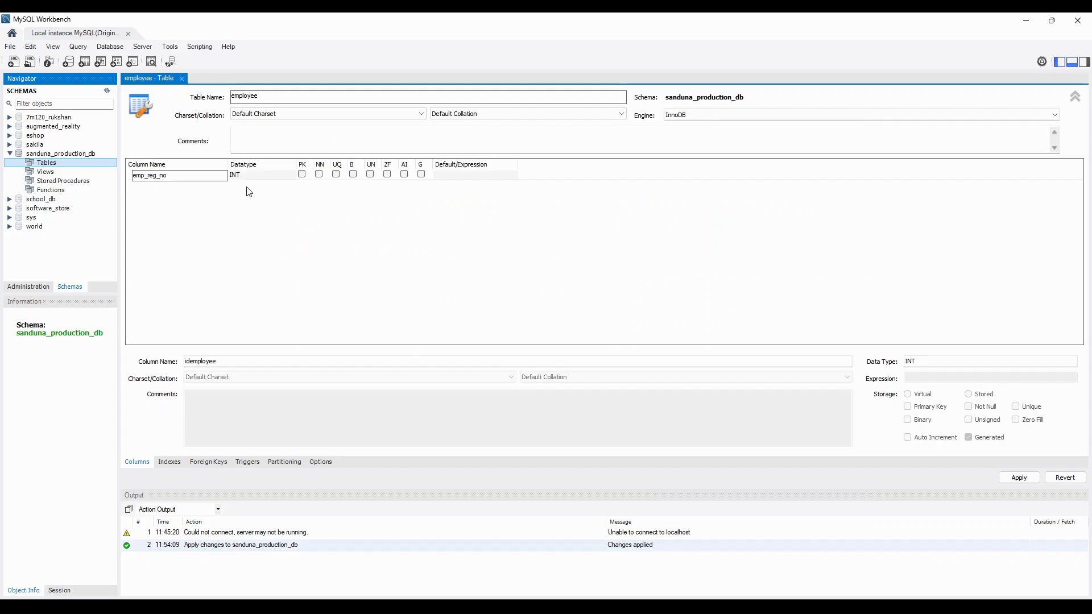
key("Return")
Set the datatype of the emp_reg_no column to VARCHAR(10), checking the required length in the question sheet
left_click(271, 177)
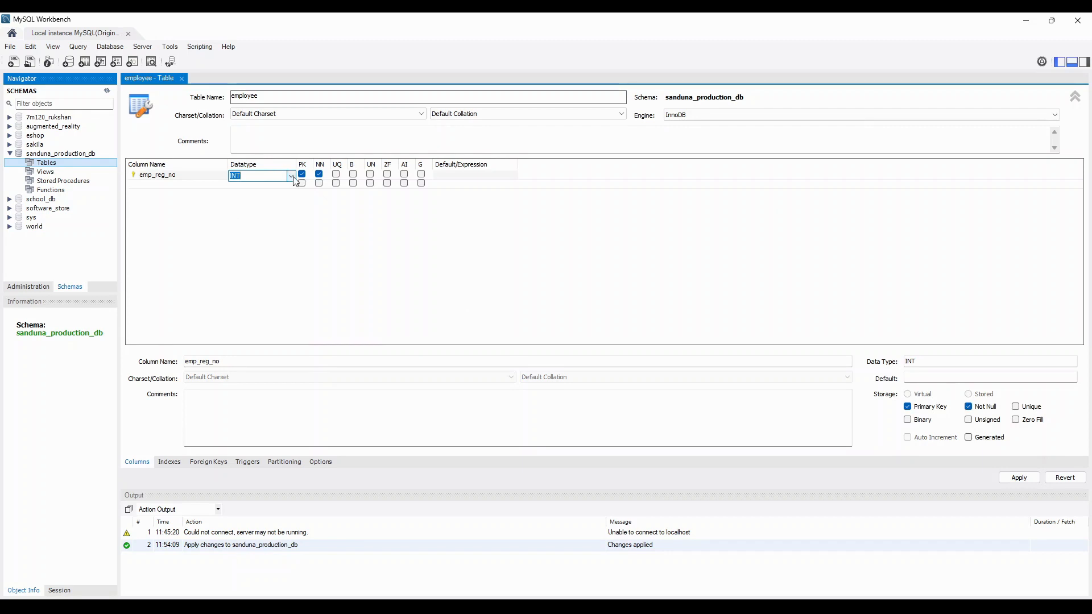
left_click(295, 180)
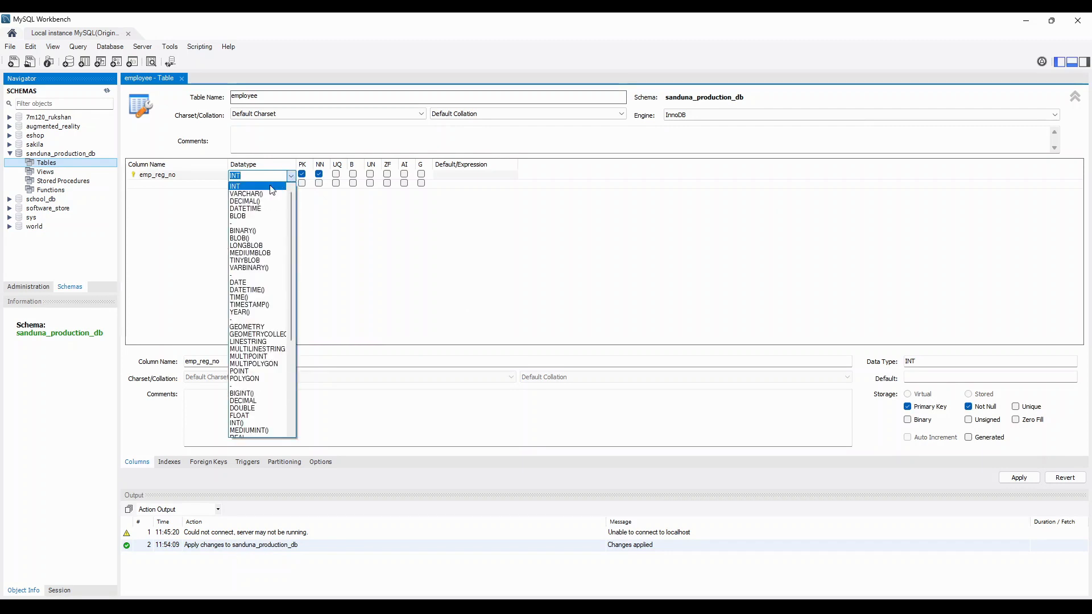
left_click(252, 195)
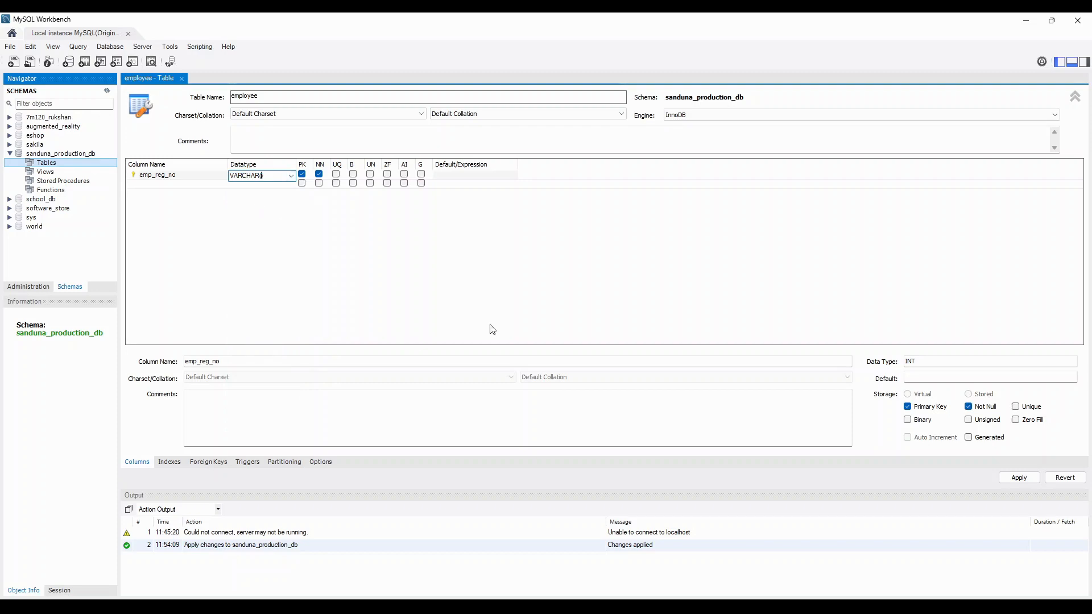
key("alt+Tab")
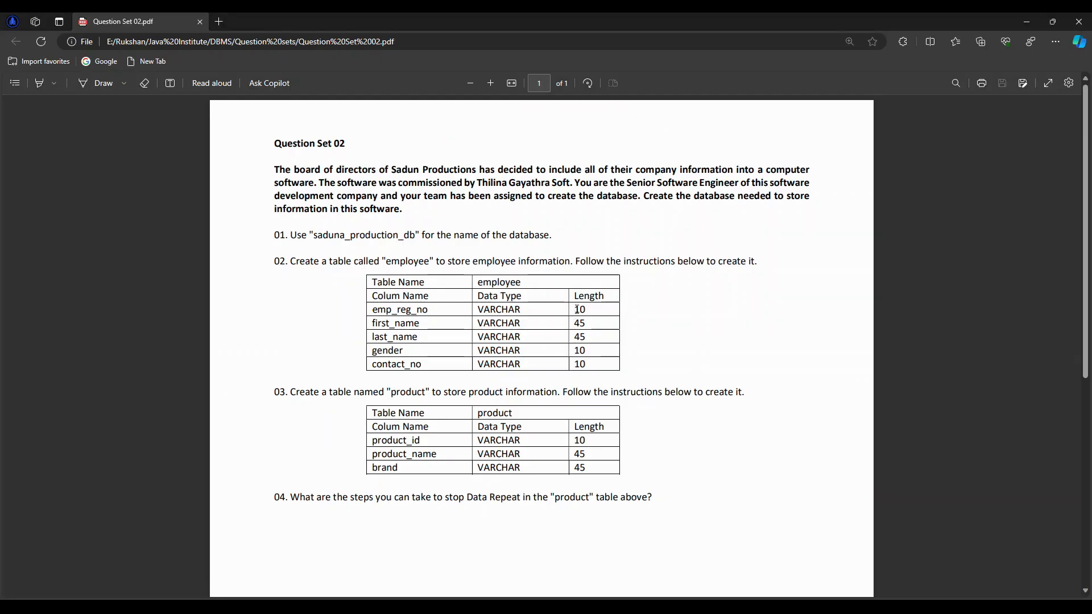
key("alt+Tab")
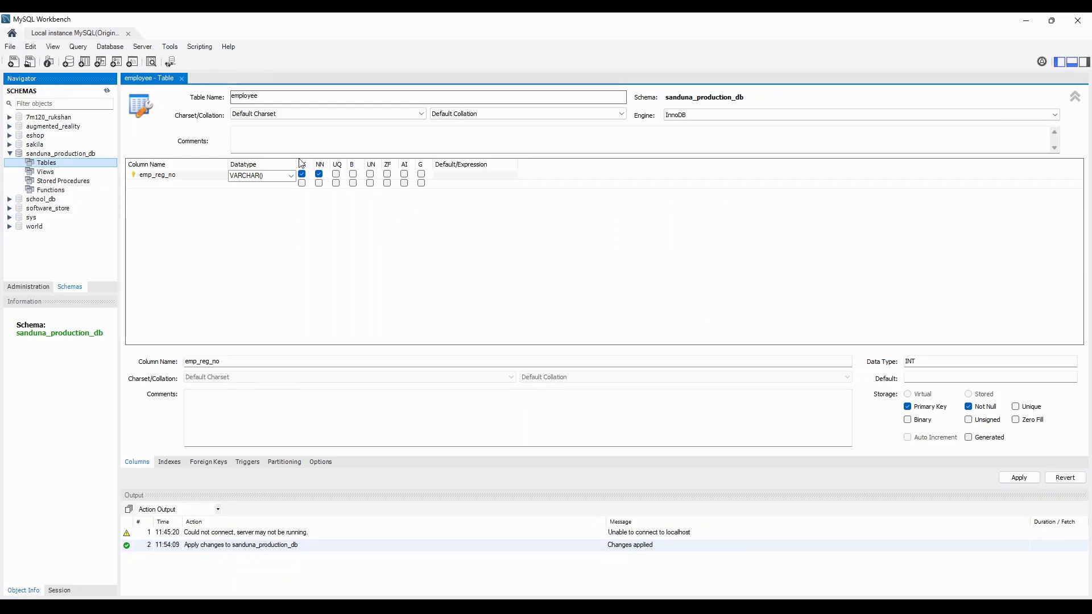
left_click(263, 175)
left_click(273, 176)
type("10")
Add a second column named first_name to the employee table, following the column list in the Question Set 02 PDF
left_click(156, 185)
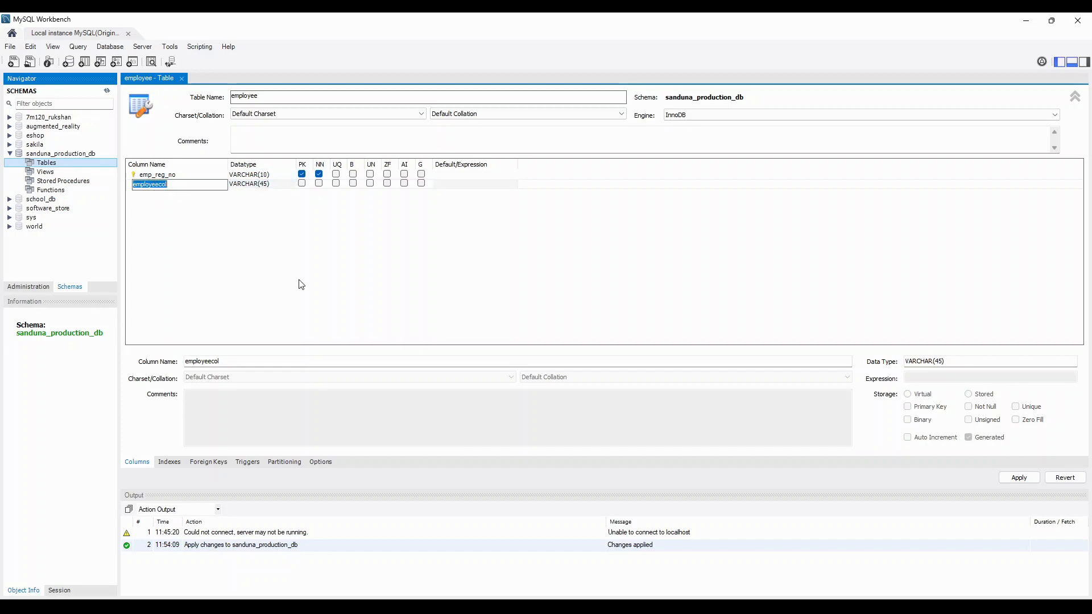
left_click(610, 606)
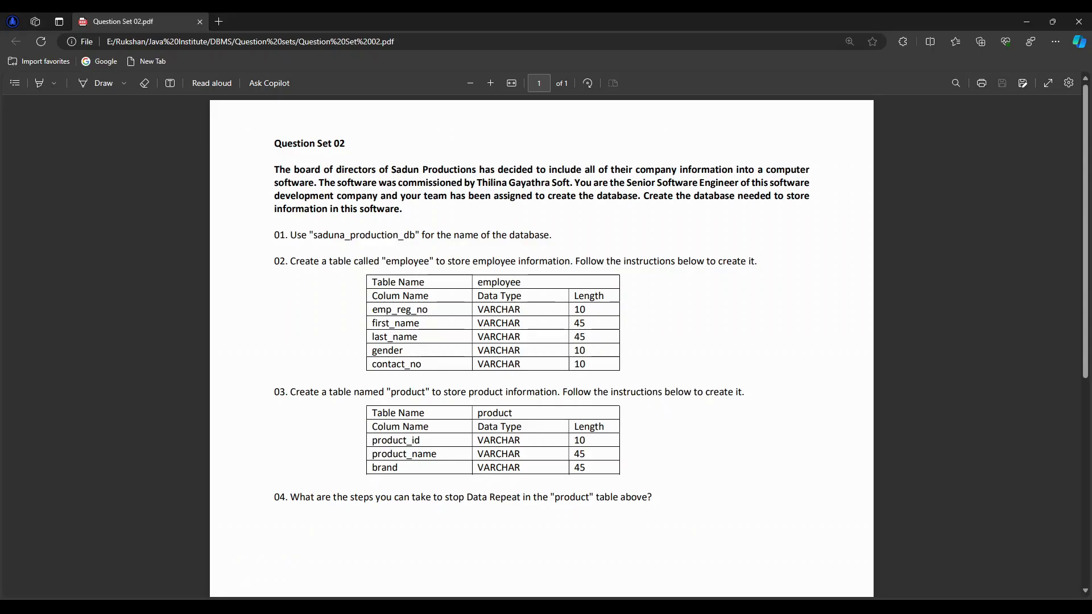
left_click(736, 606)
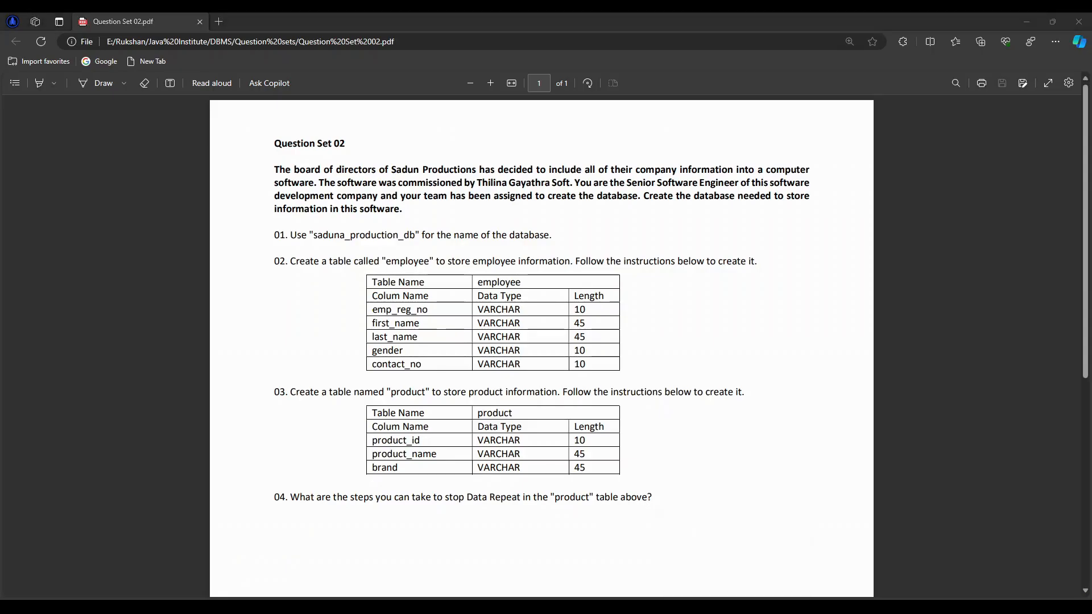
double_click(175, 184)
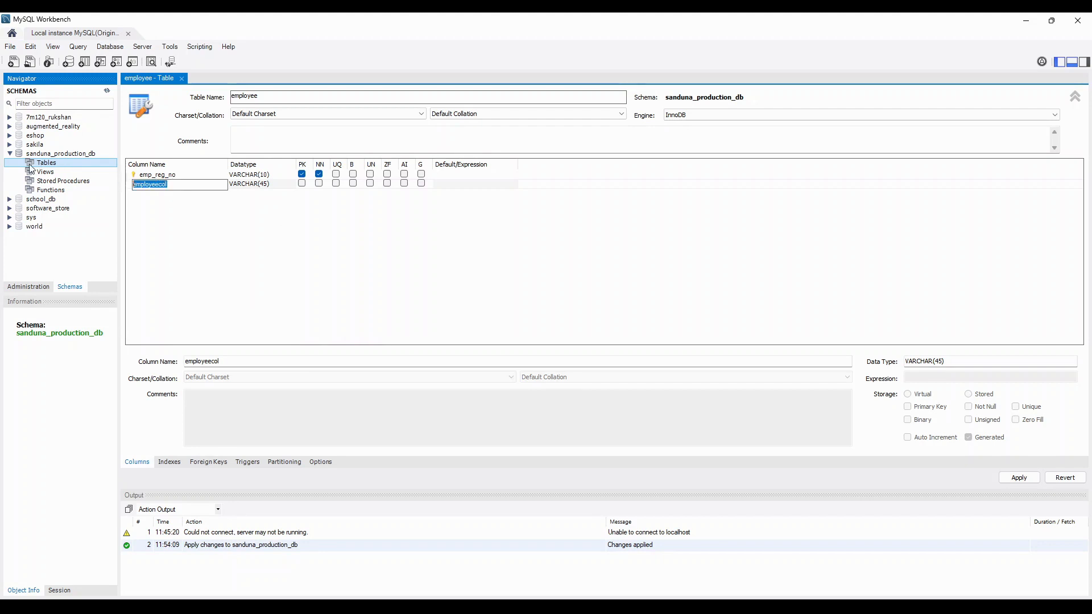
type("first_name")
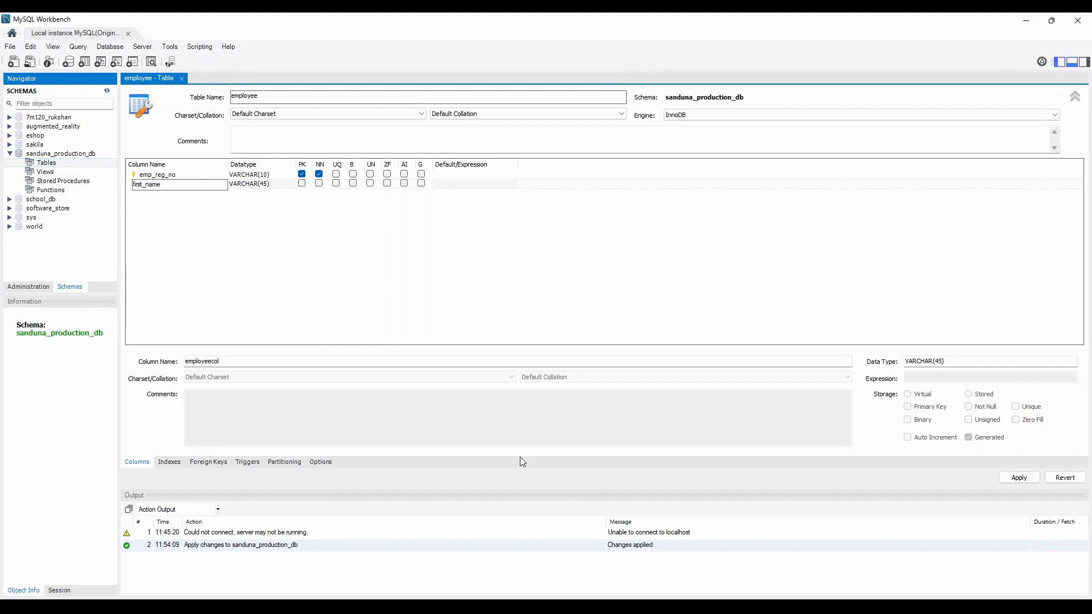
Add a last_name column to the employee table with datatype VARCHAR(45), after checking the question sheet
left_click(592, 598)
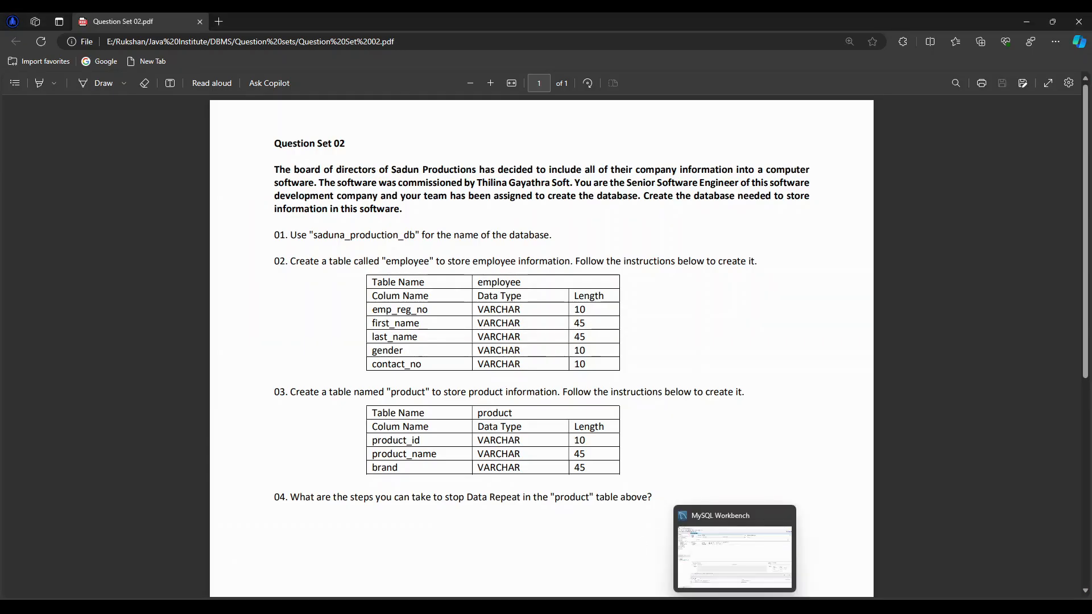
left_click(735, 605)
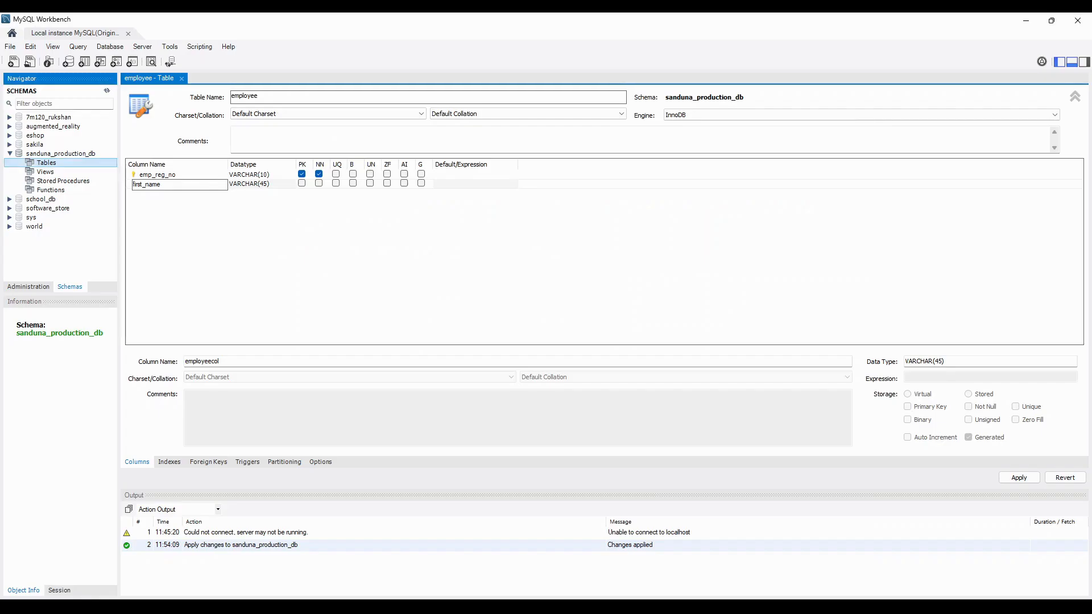
left_click(158, 193)
type("las")
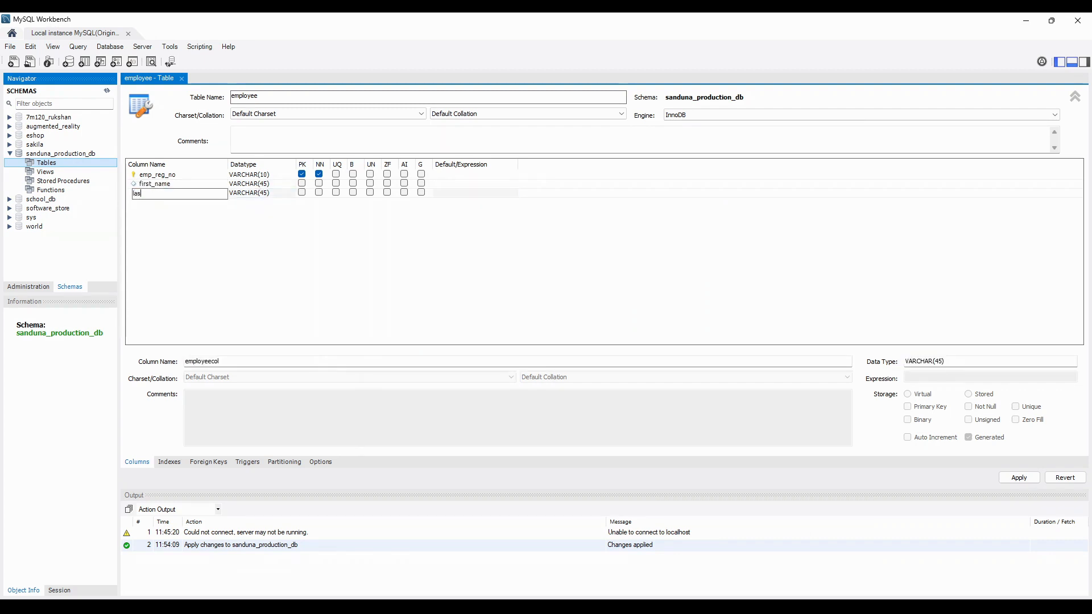
type("t_name")
key("Tab")
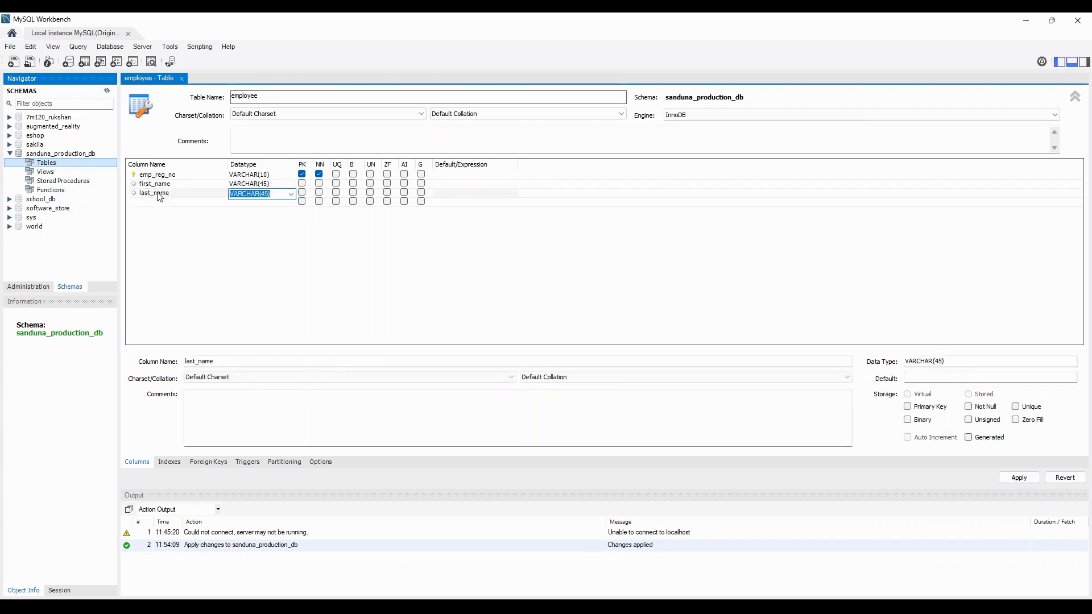
Add a gender column to the employee table with datatype VARCHAR(10), checking its name and length in the question sheet
left_click(606, 606)
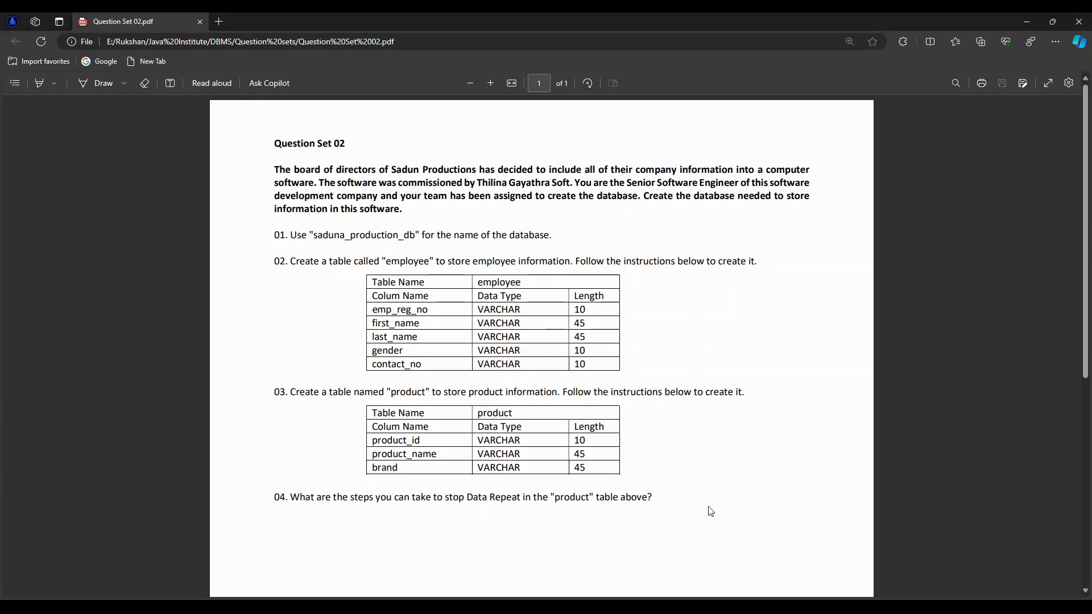
left_click(626, 606)
double_click(170, 203)
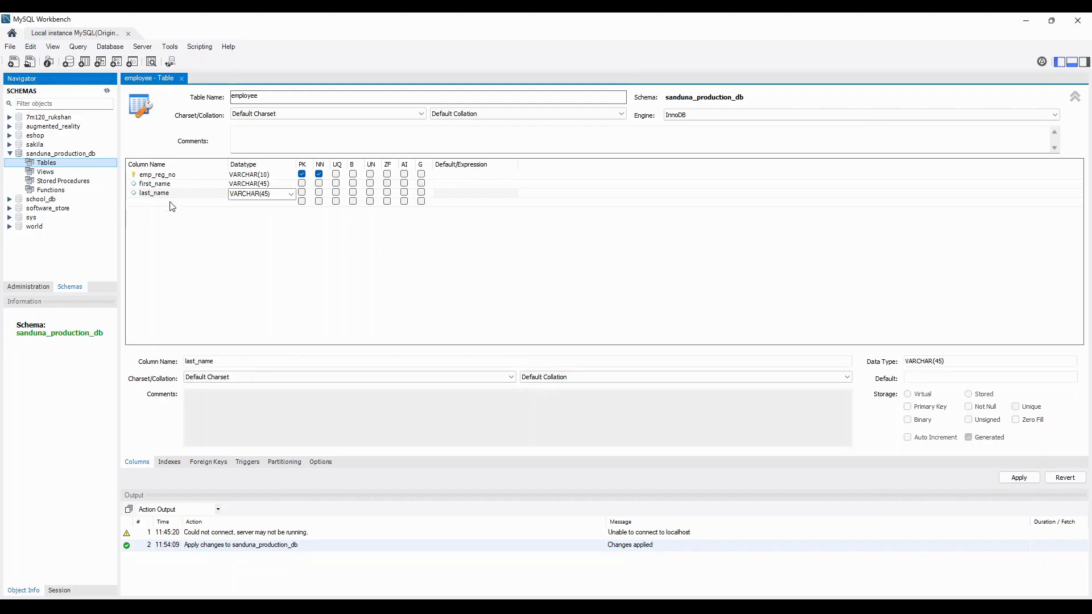
type("gen")
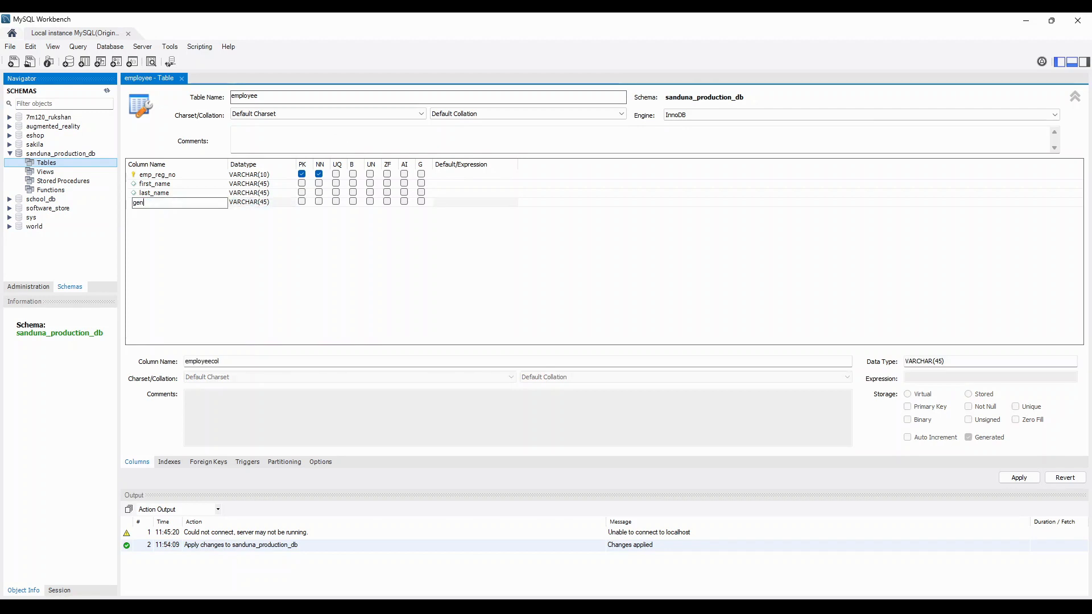
type("der")
left_click(607, 606)
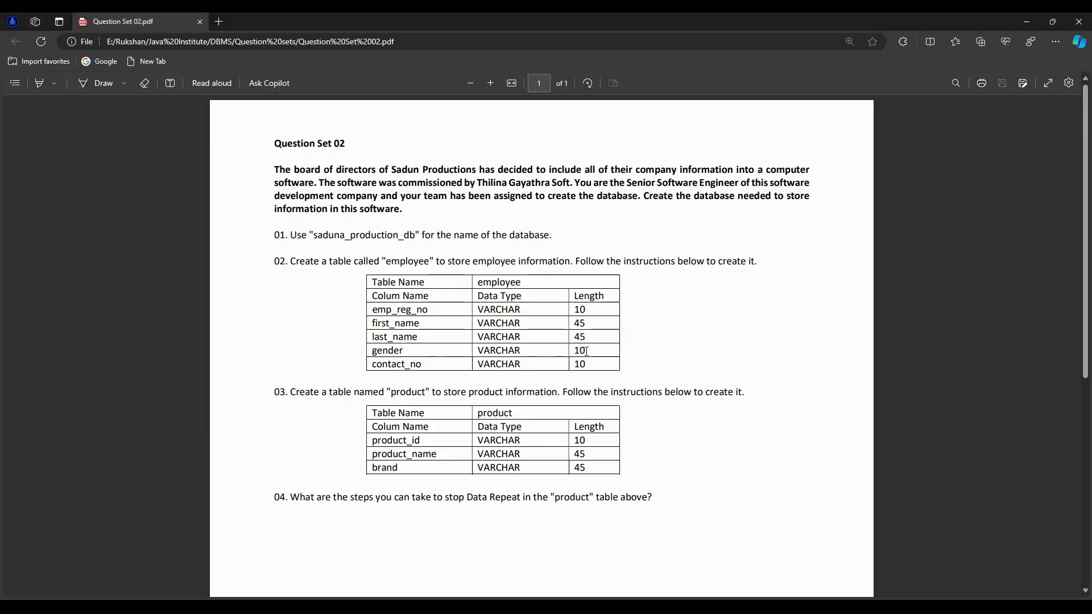
left_click(676, 606)
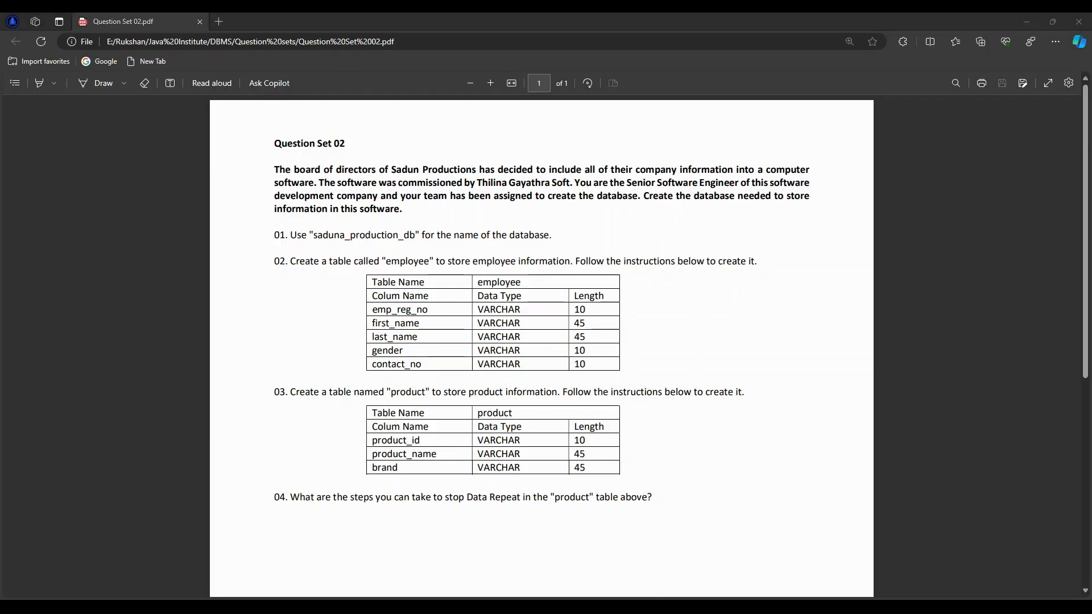
left_click(266, 202)
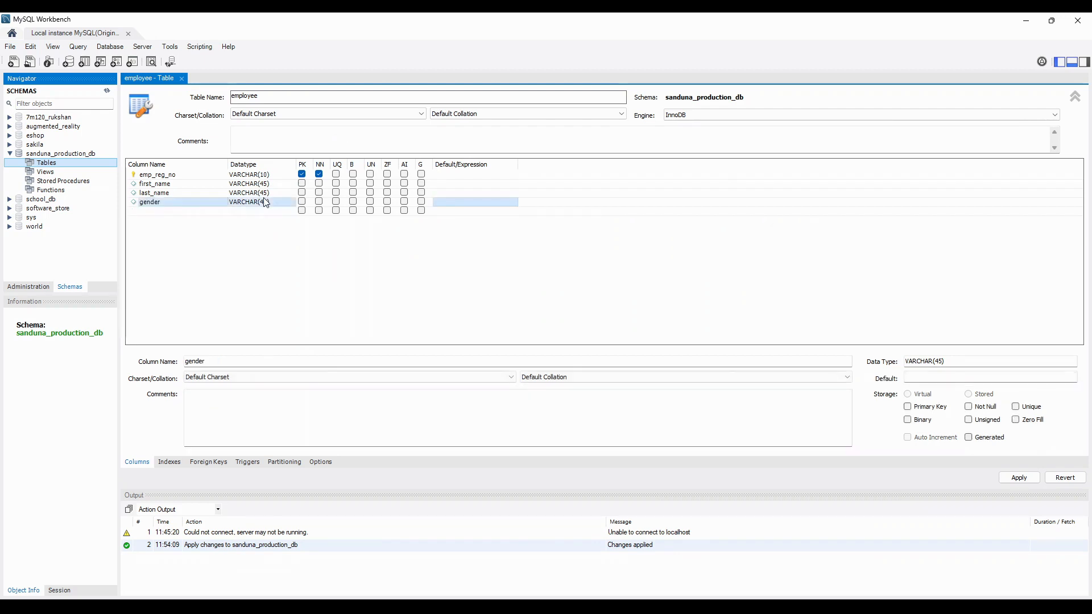
key("BackSpace")
key("BackSpace")
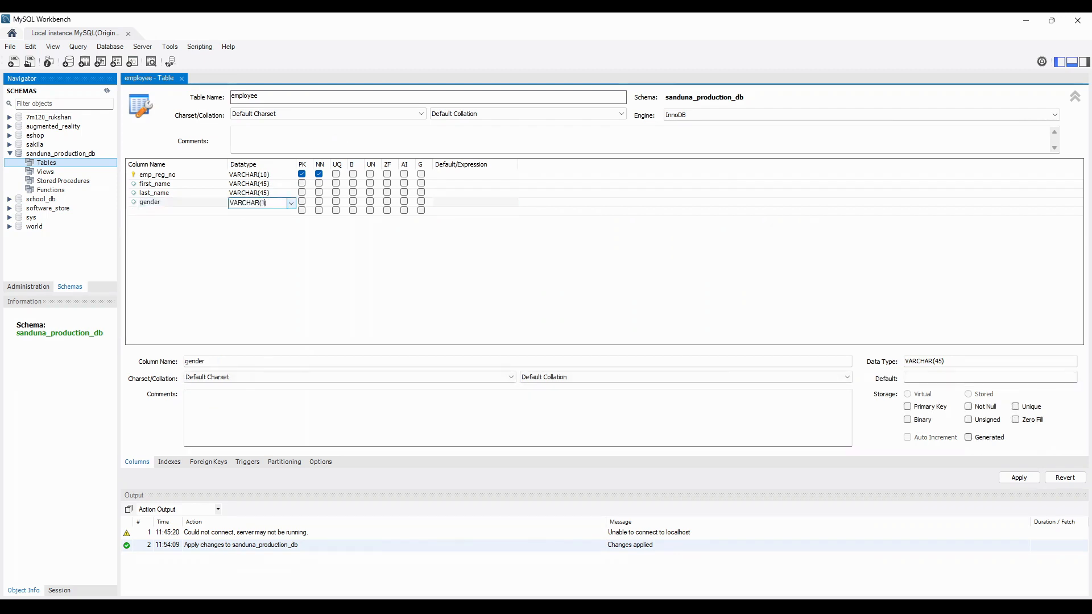
type("10")
Add a contact_no column to the employee table with datatype VARCHAR(10), checking the required length in the question sheet
left_click(152, 211)
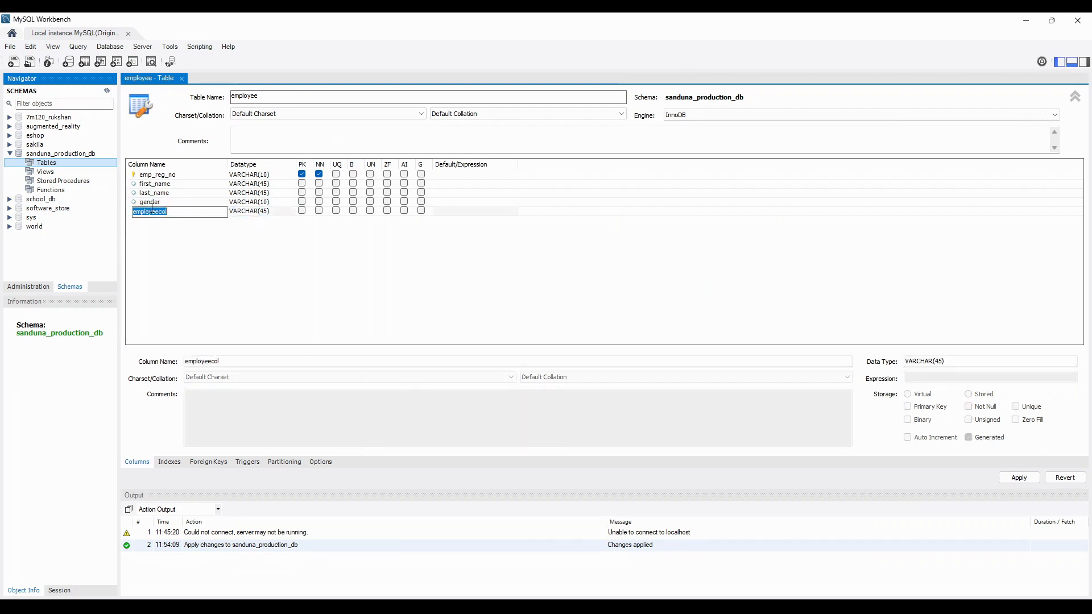
type("contact_no")
key("alt+Tab")
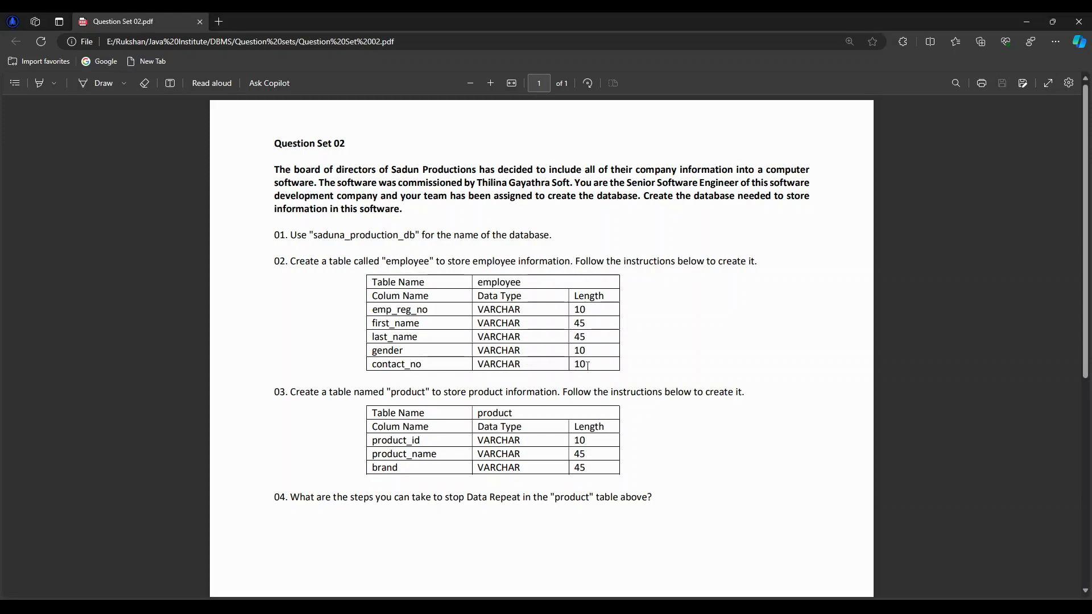
key("alt+Tab")
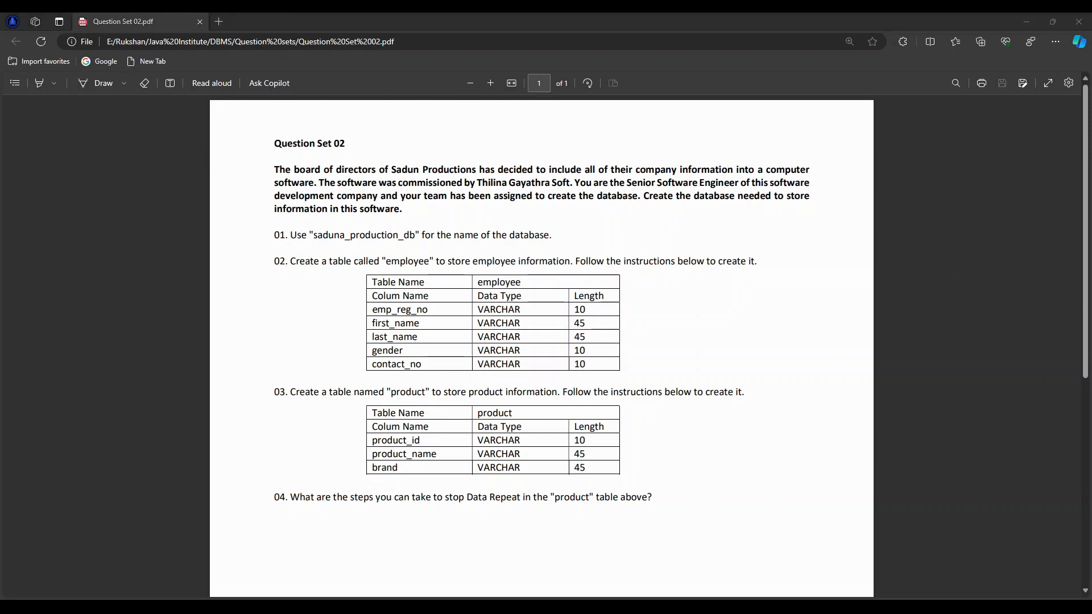
left_click(274, 212)
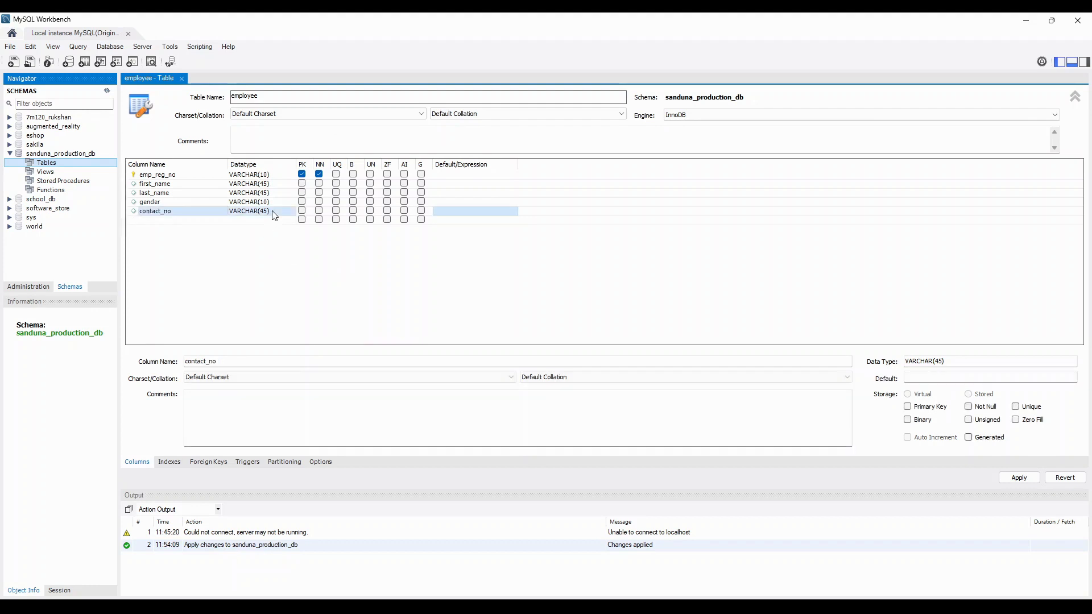
left_click(274, 211)
key("BackSpace")
key("BackSpace")
key("BackSpace")
type("10")
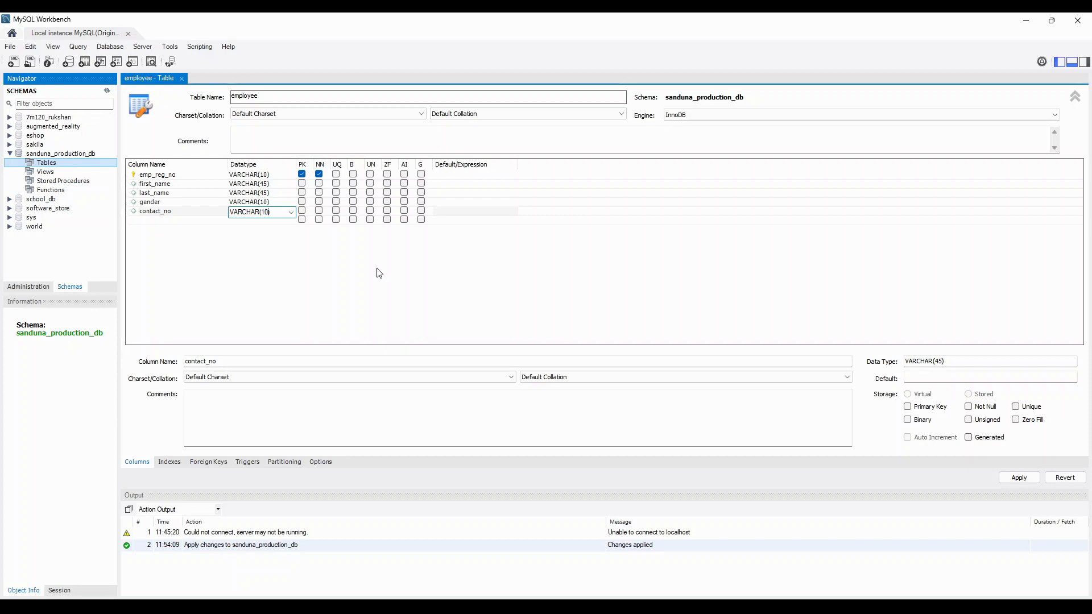
Apply the employee table's creation script to the server and finish the script wizard
left_click(1019, 478)
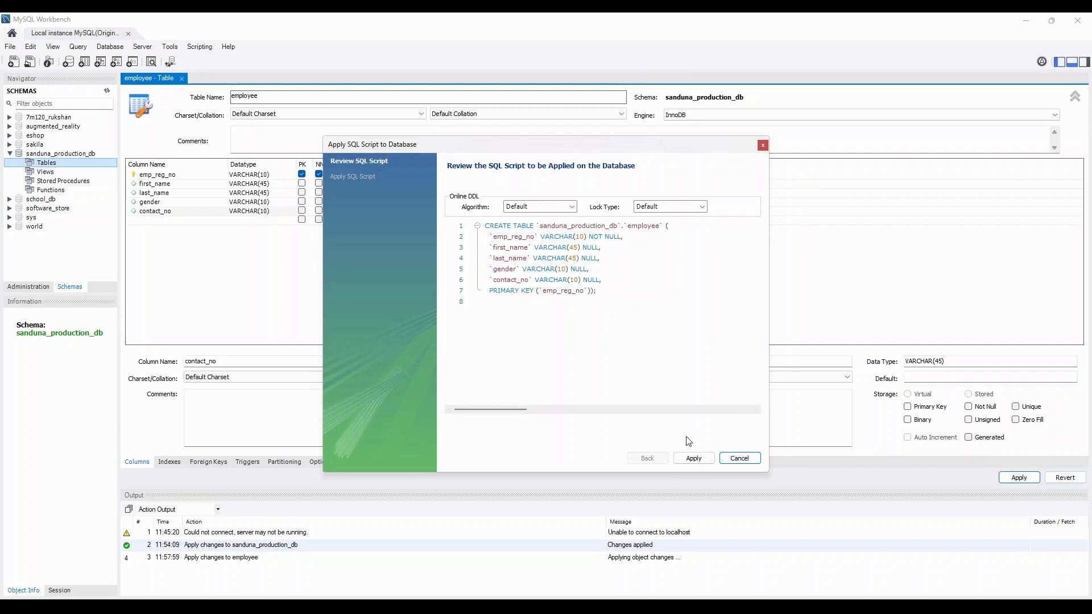
left_click(694, 459)
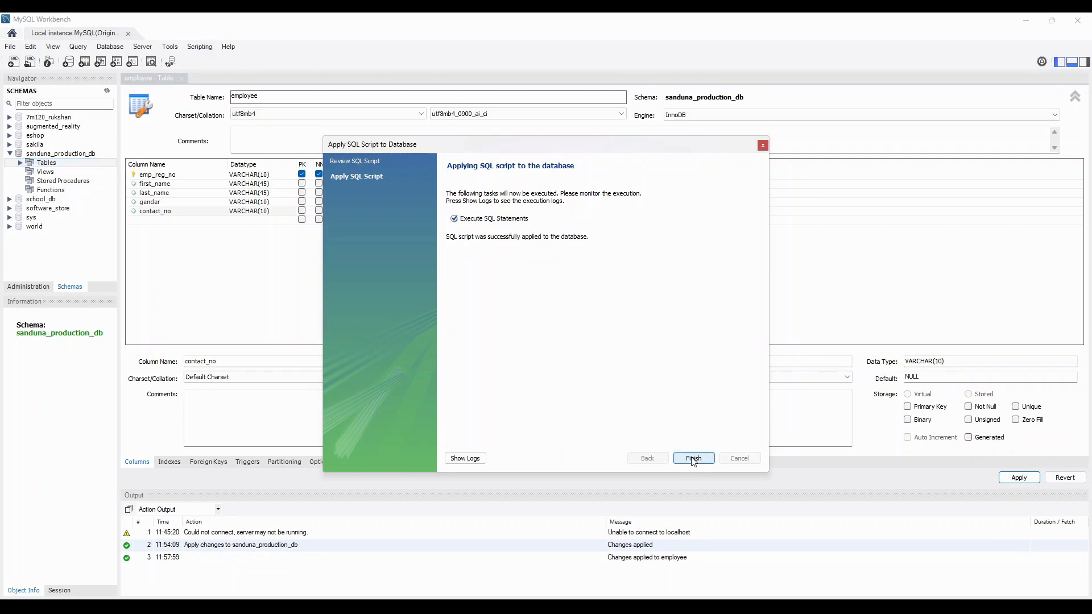
left_click(693, 458)
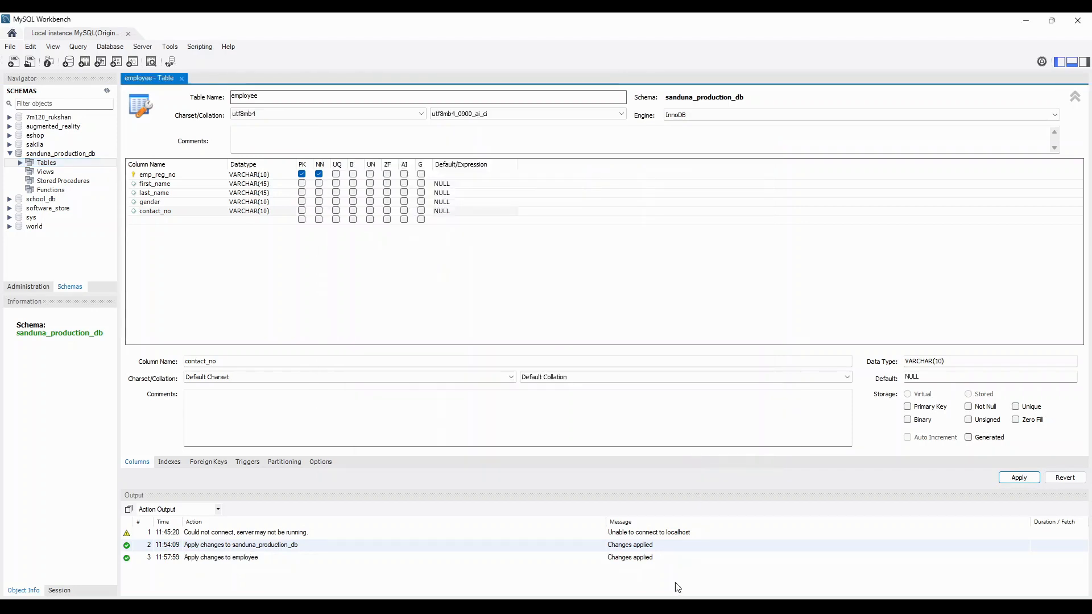
Close the employee table editor and expand the list of tables in the sanduna_production_db schema
mouse_move(609, 606)
left_click(592, 322)
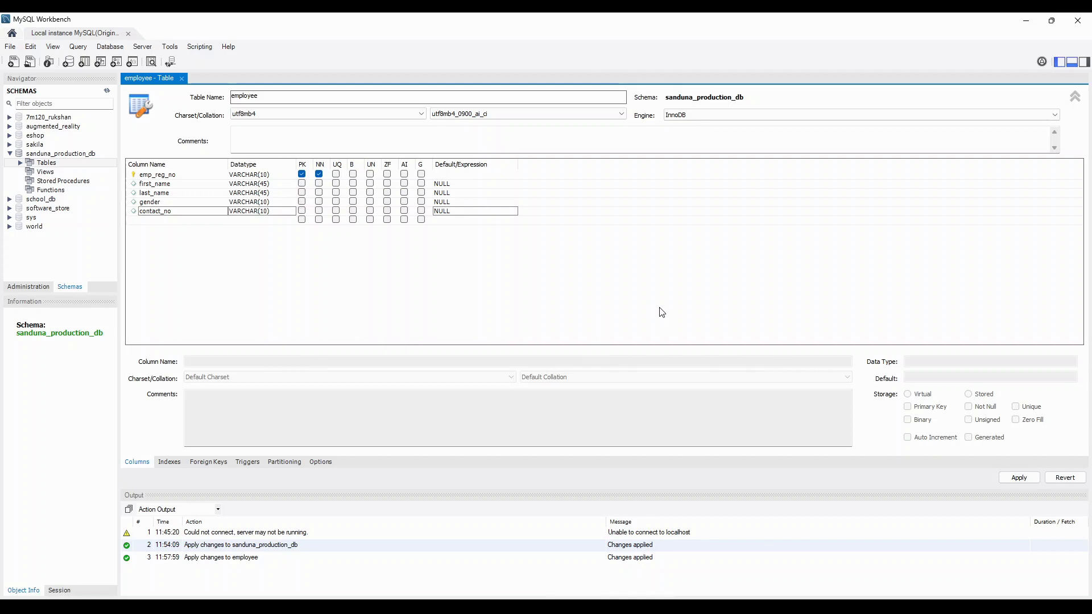
left_click(181, 78)
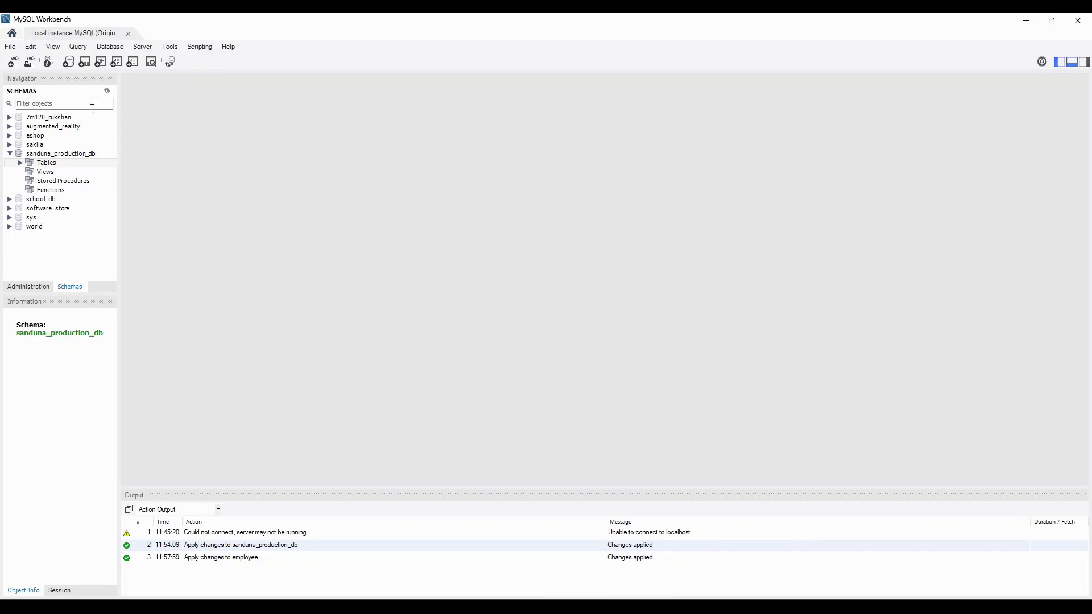
left_click(21, 164)
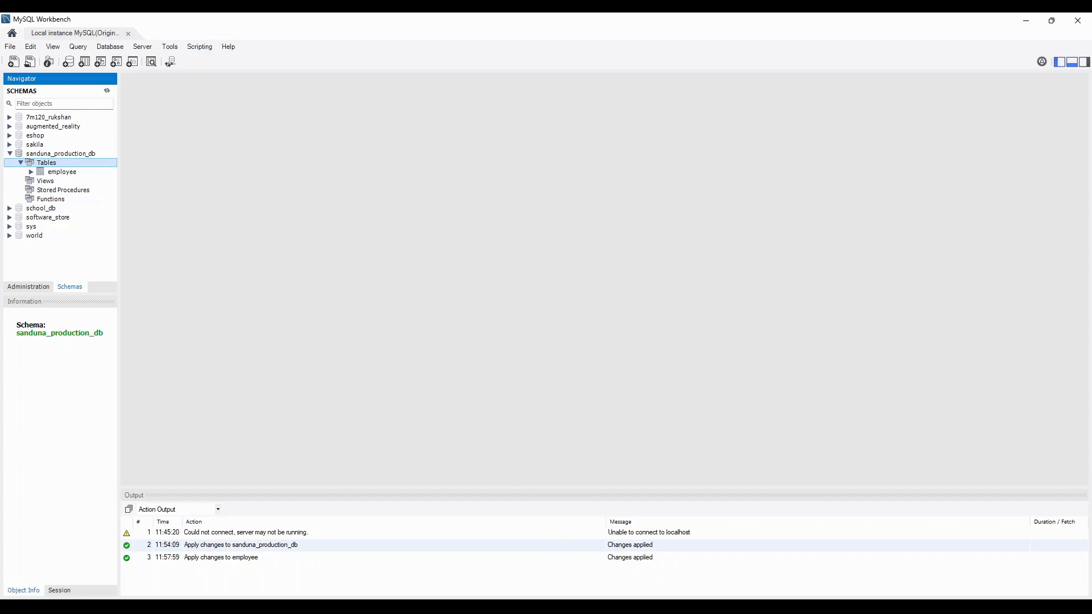
Start a second table in the sanduna_production_db schema and name it product, as the question sheet specifies
key("alt+Tab")
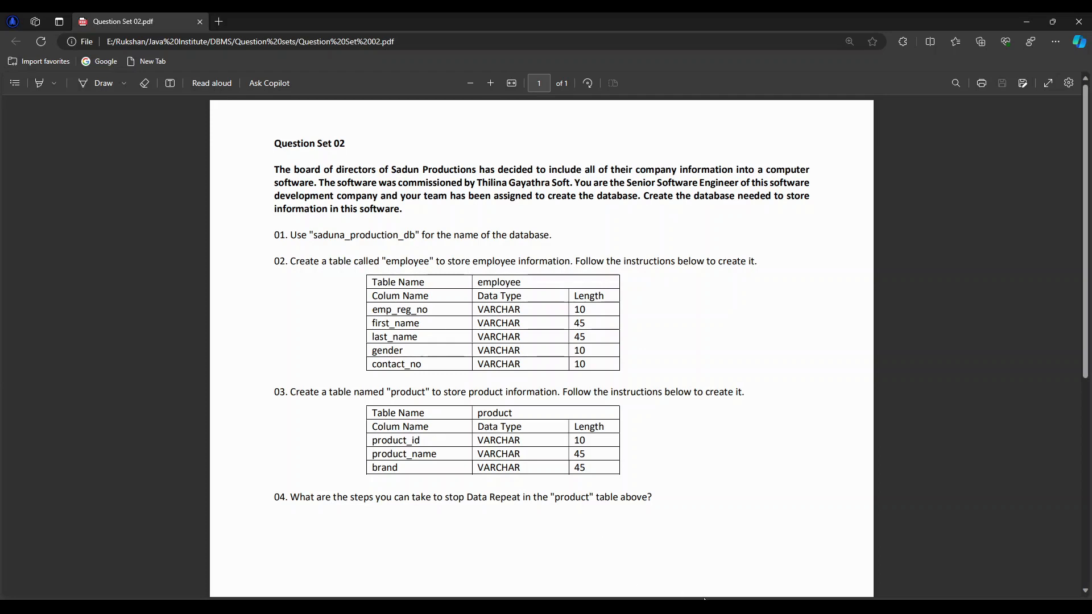
left_click(735, 606)
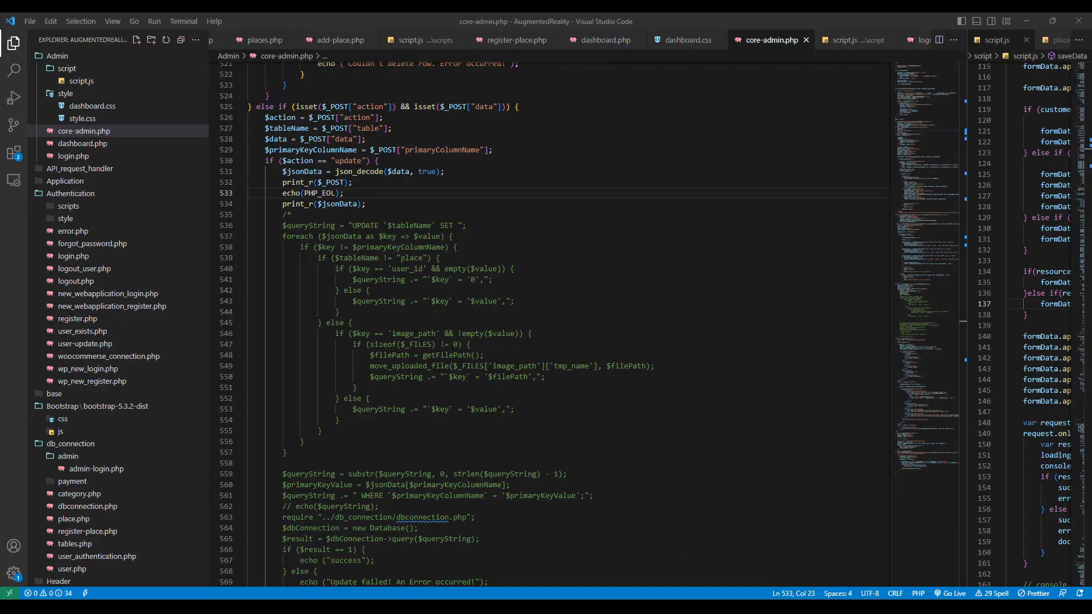
left_click(705, 606)
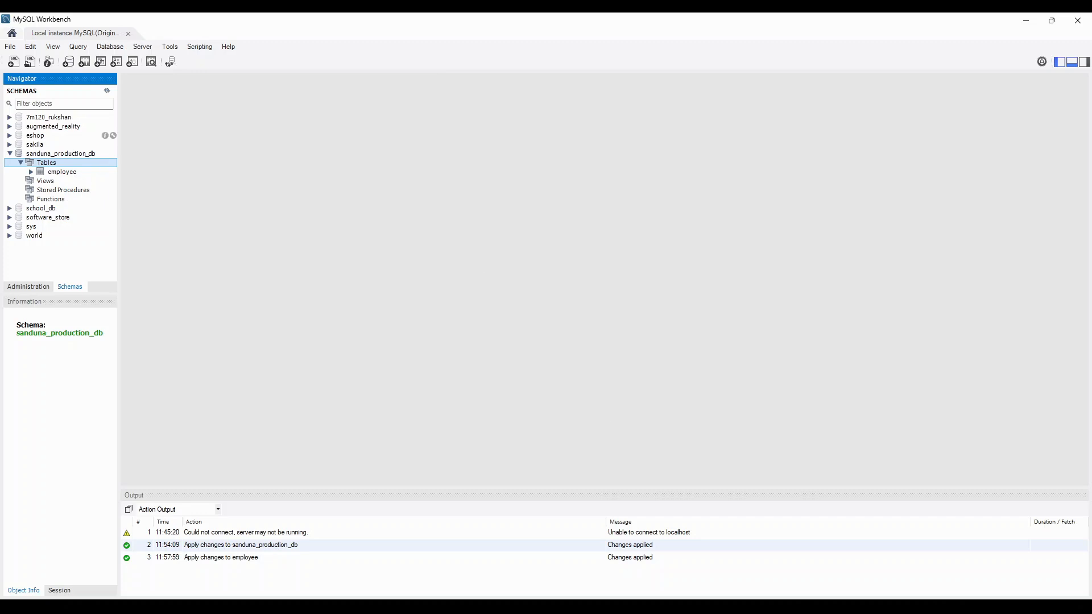
right_click(57, 156)
left_click(47, 164)
right_click(46, 164)
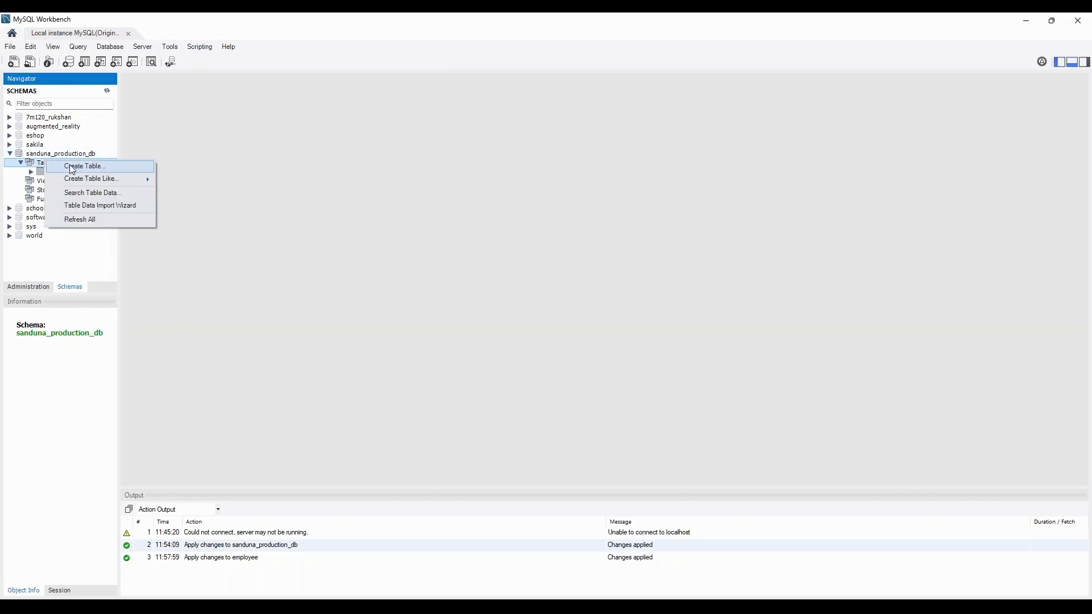
left_click(71, 168)
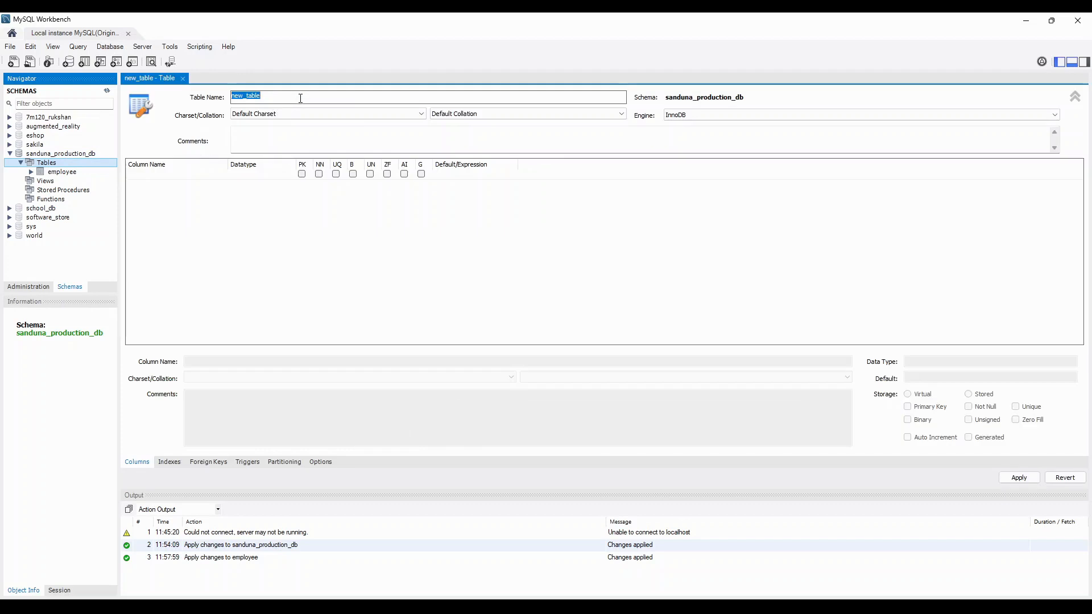
type("product")
Check the product table's column names, data types and lengths in the question sheet, and return to the table editor
key("alt+Tab")
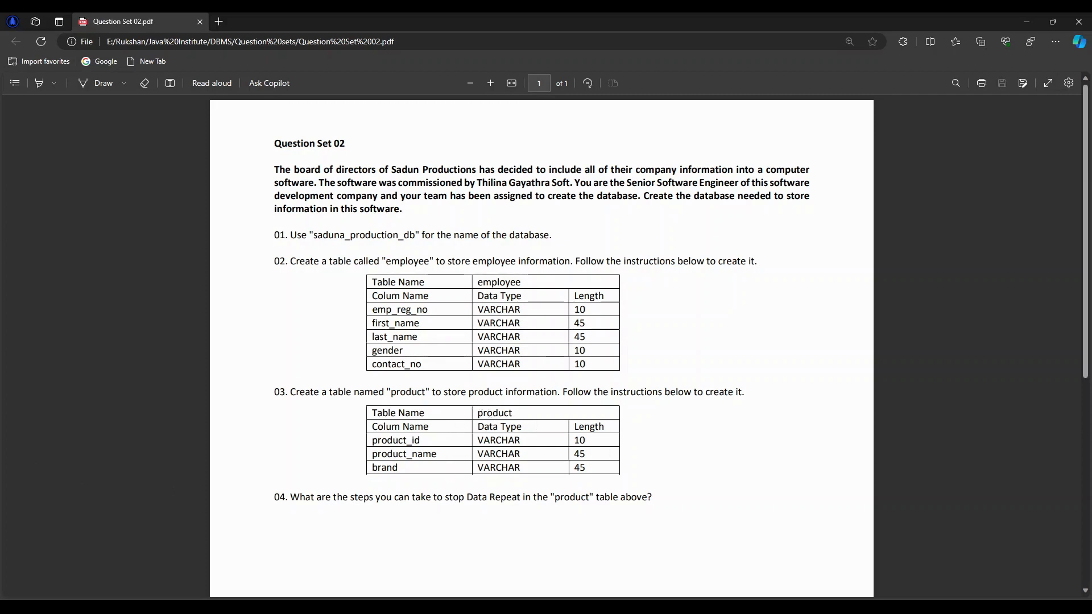
key("alt+Tab")
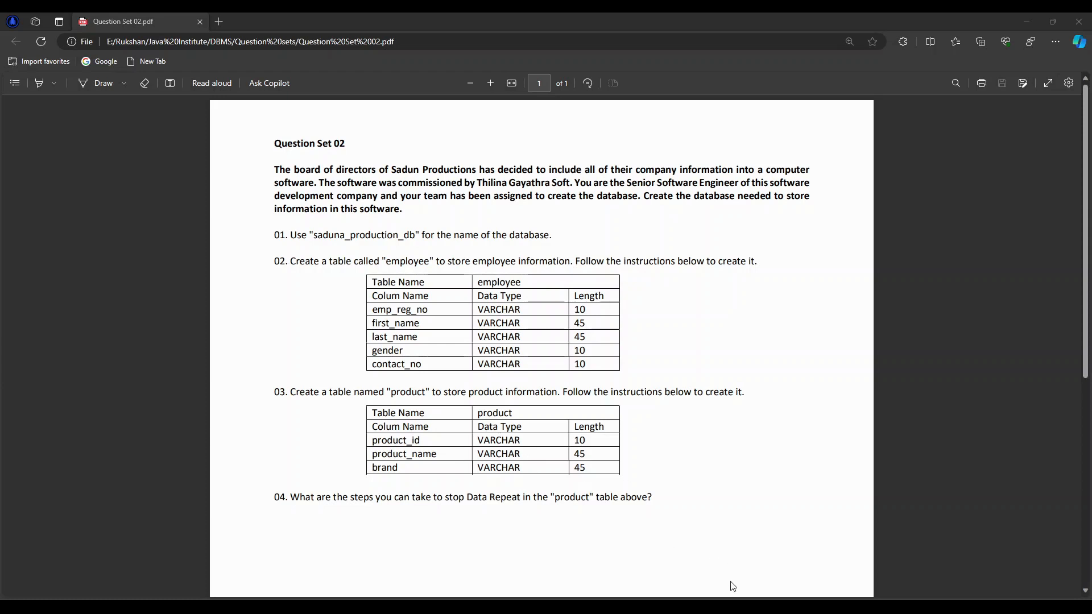
left_click(740, 606)
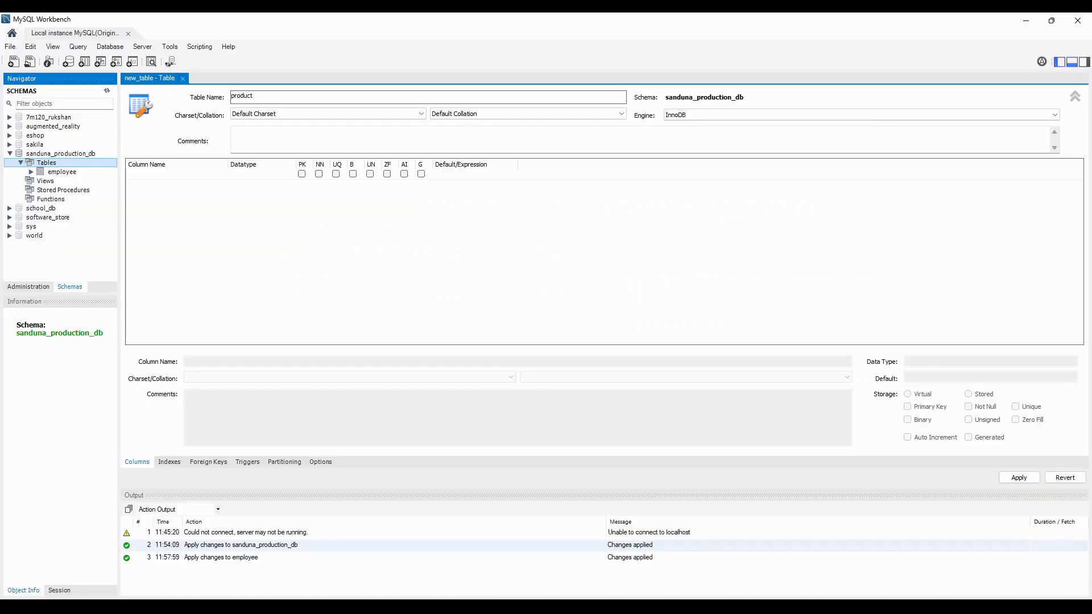
Add a first column named product_id to the product table, kept as its primary key
double_click(170, 175)
type("prod")
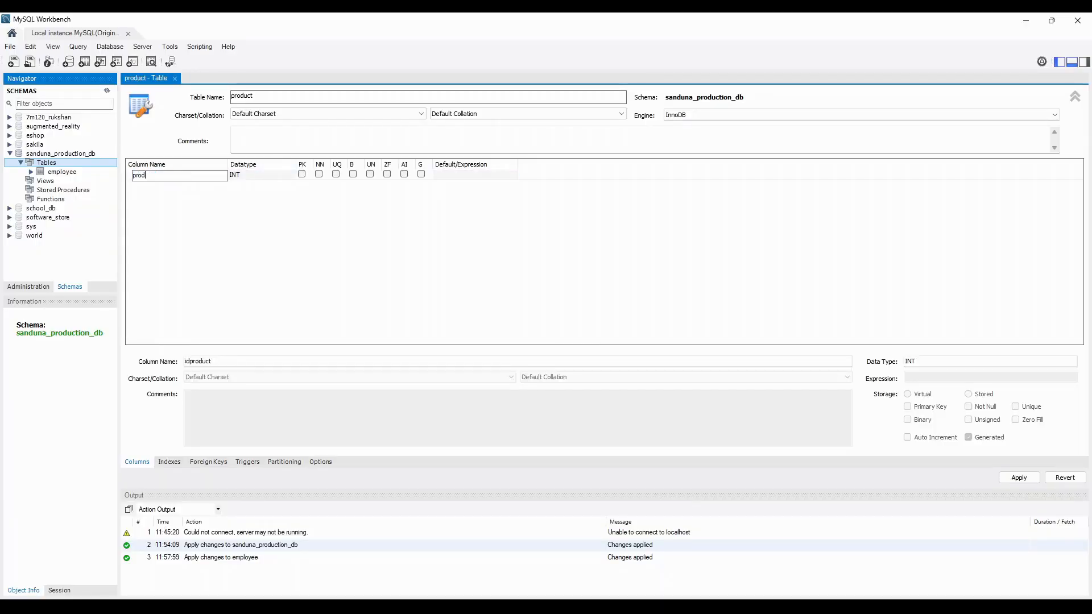
type("uct_id")
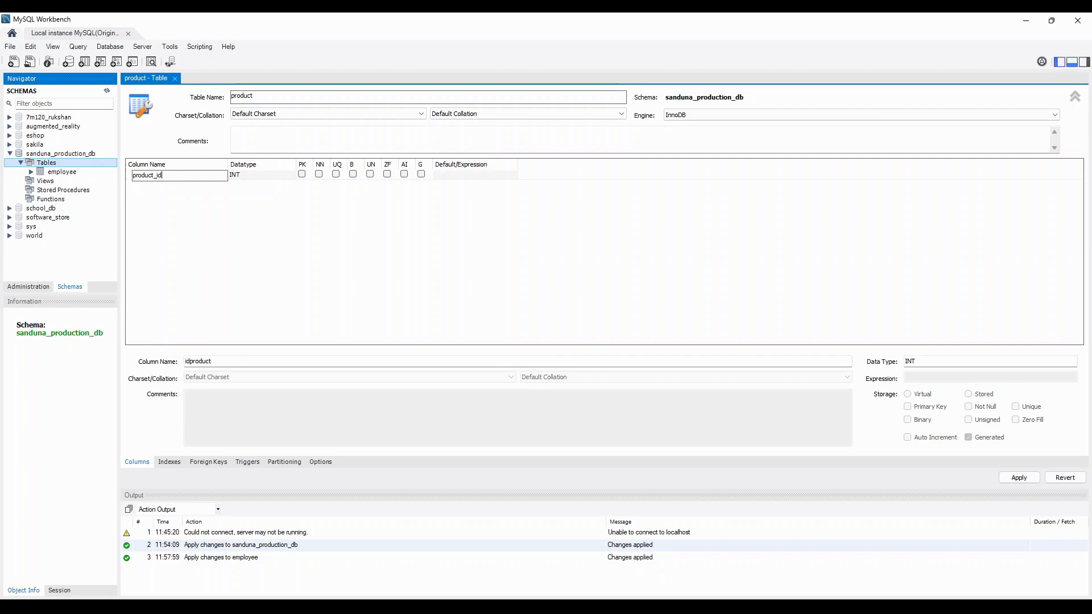
key("Return")
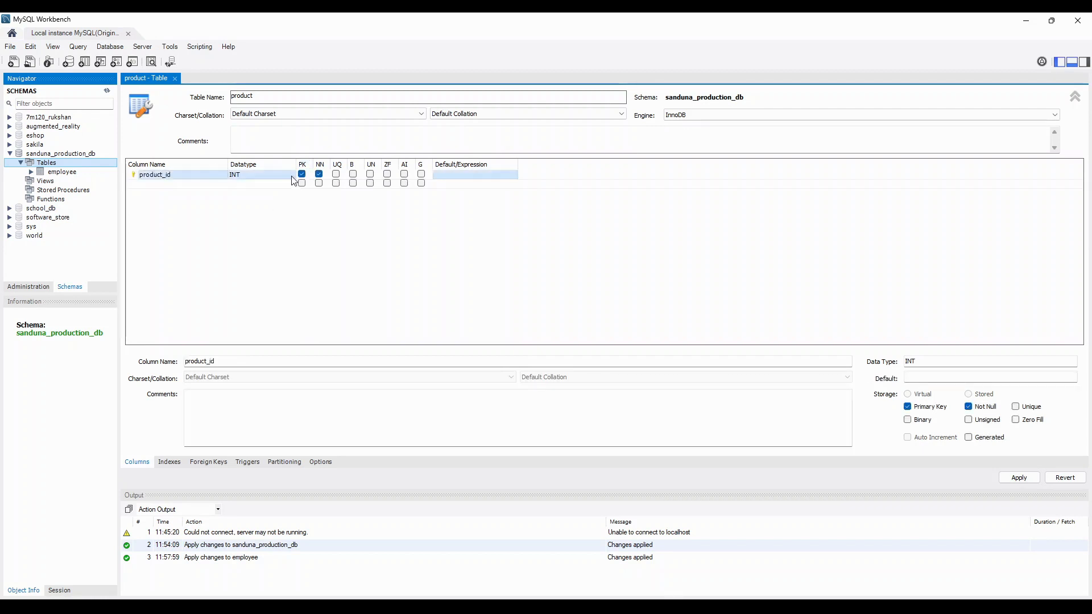
Try to set the product_id column's data type to VARCHAR without a length
left_click(291, 176)
left_click(291, 177)
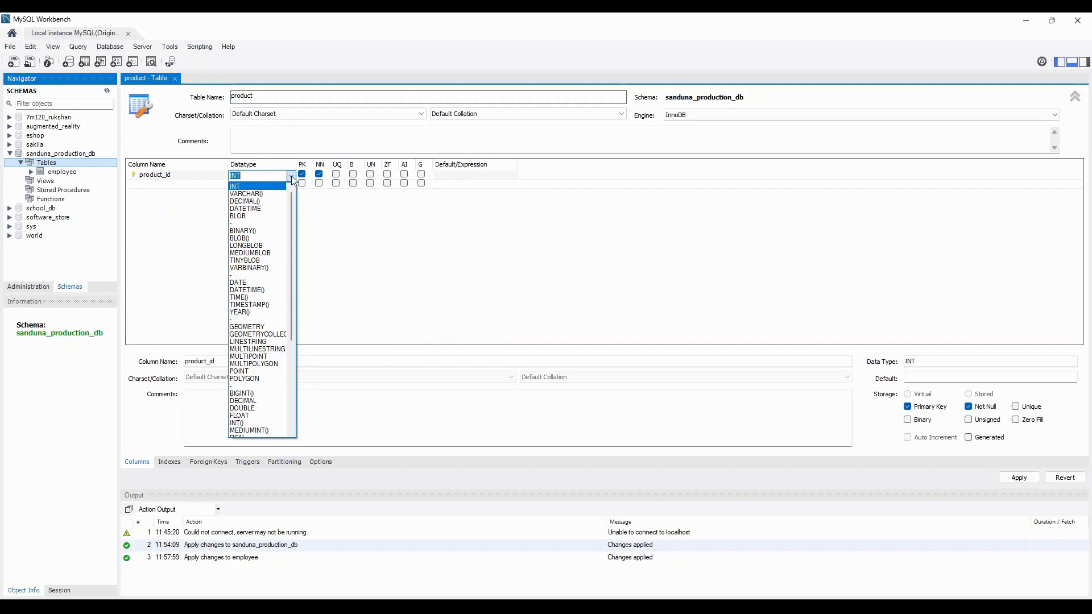
left_click(250, 194)
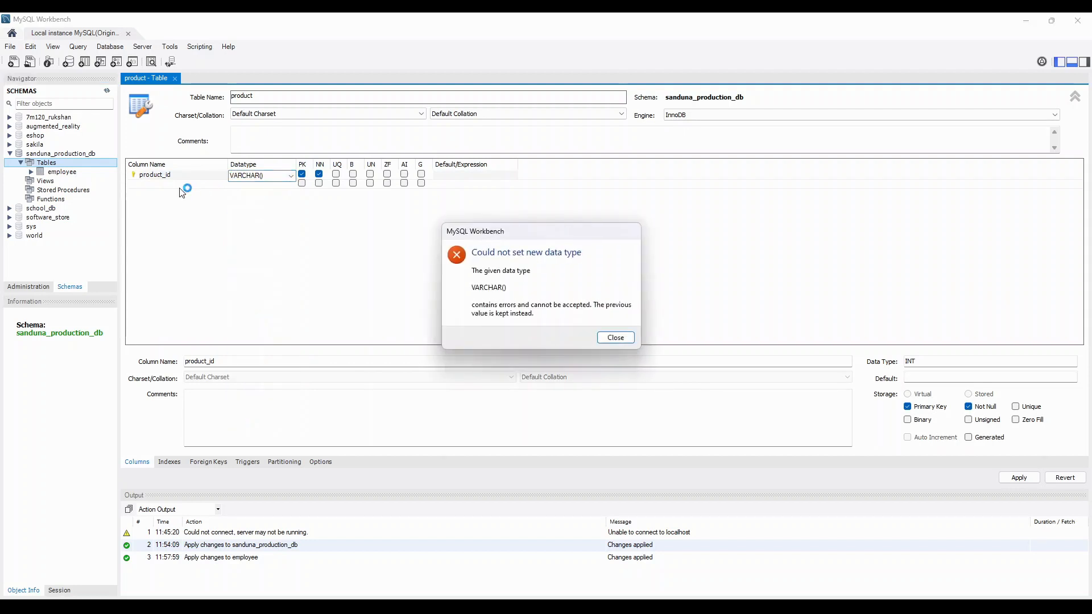
left_click(620, 341)
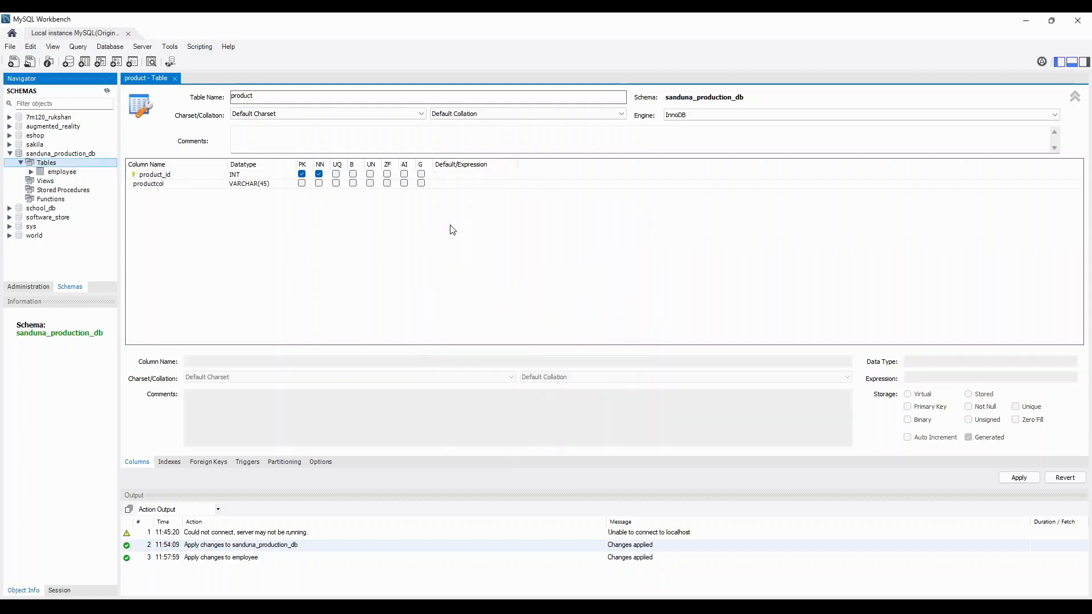
Set the product_id column's data type to VARCHAR(10), checking the required length in the Question Set 02 PDF
left_click(287, 175)
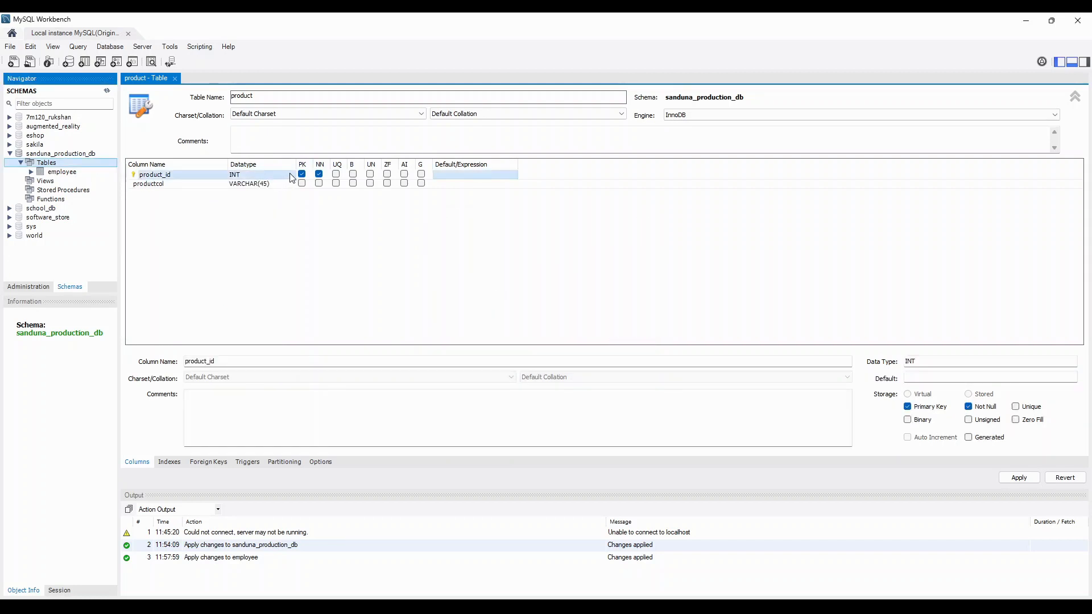
left_click(290, 177)
left_click(290, 178)
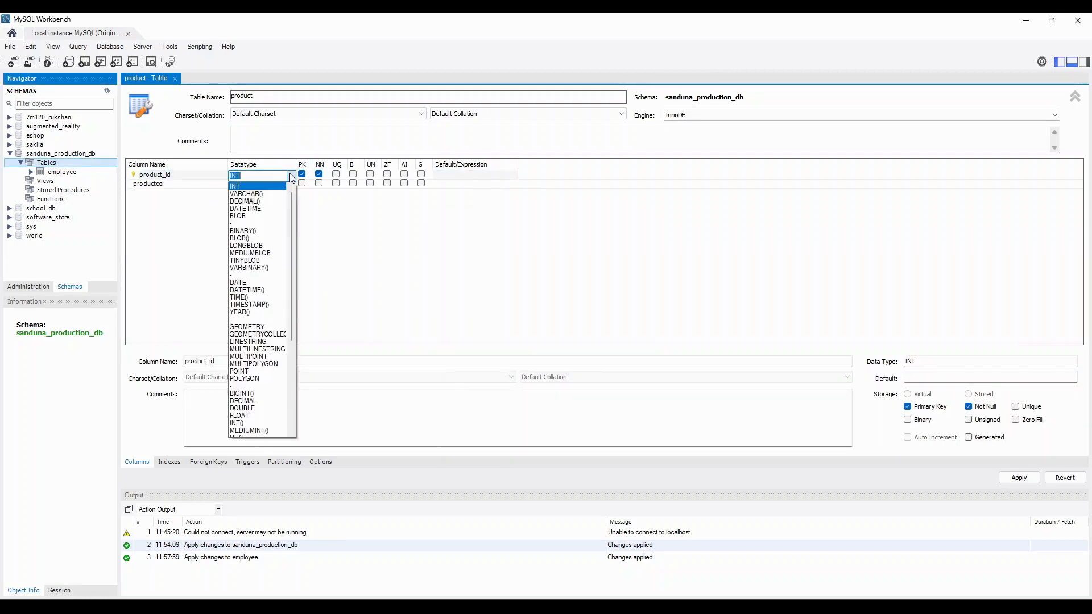
left_click(248, 194)
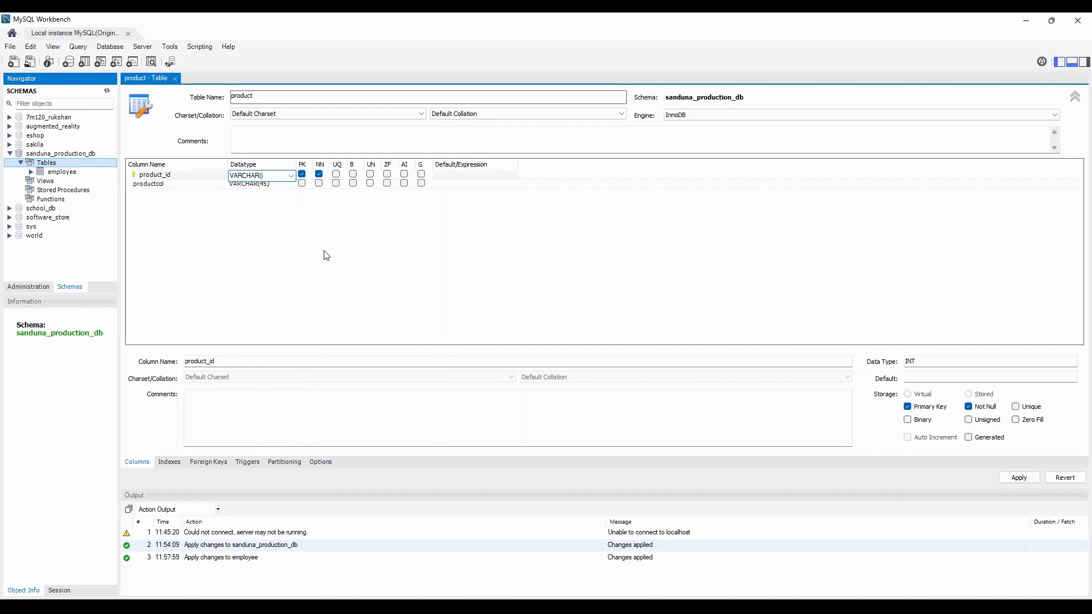
left_click(590, 607)
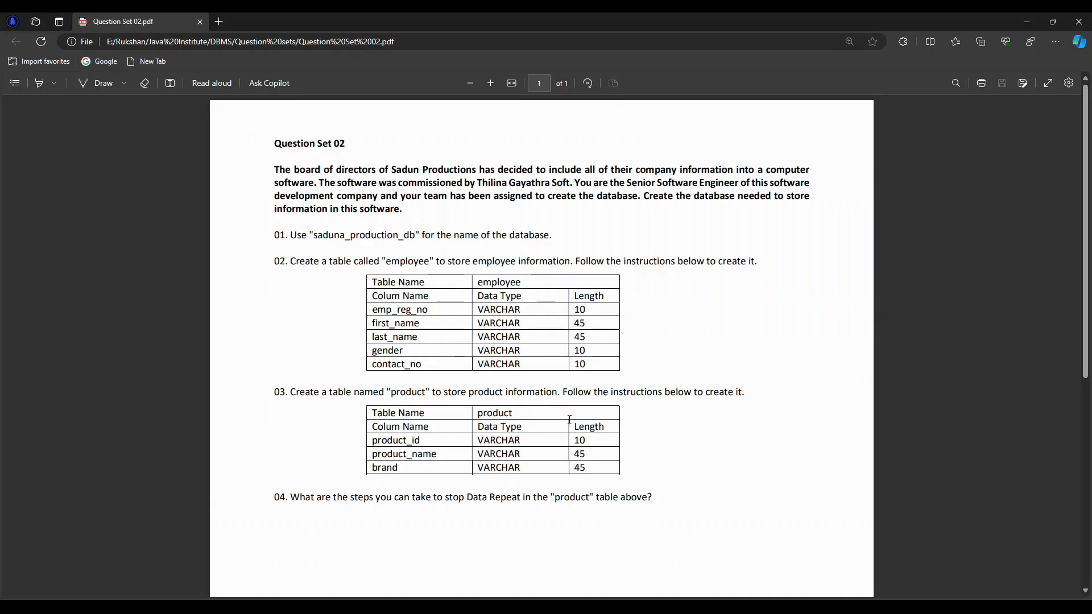
left_click(734, 607)
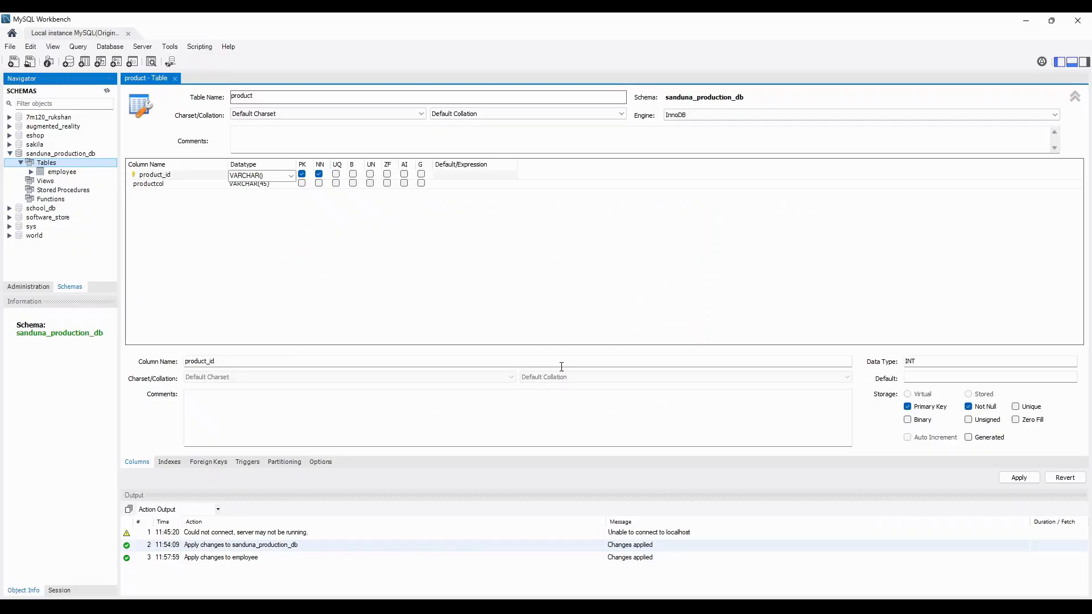
double_click(244, 176)
left_click(243, 176)
key("Right")
key("Right")
key("Right")
type("10")
left_click(167, 195)
Add a second column named product_name with data type VARCHAR(45) to the product table
double_click(172, 185)
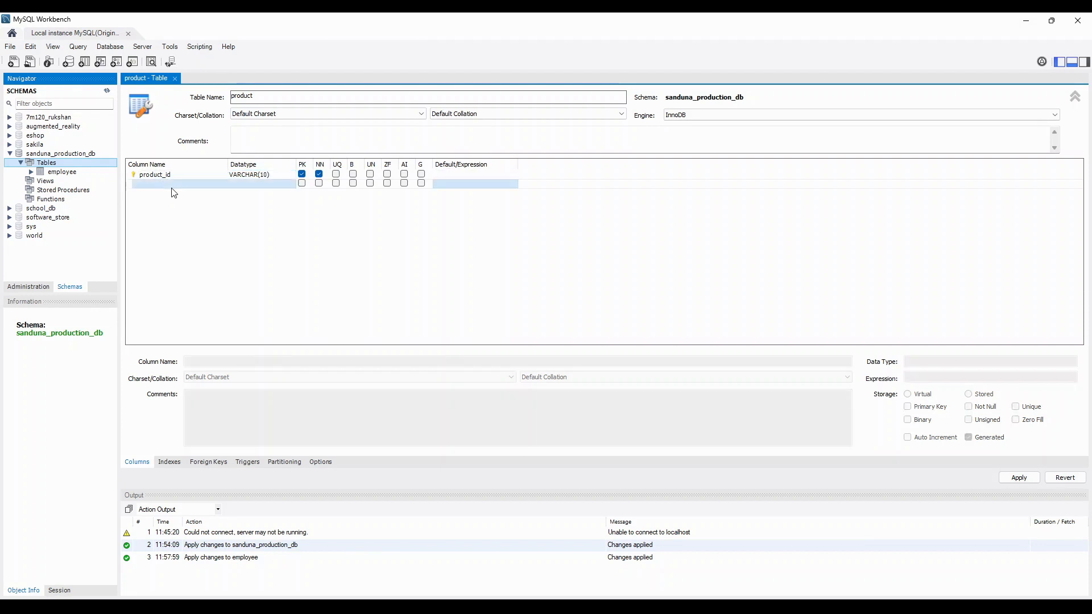
type("product_name")
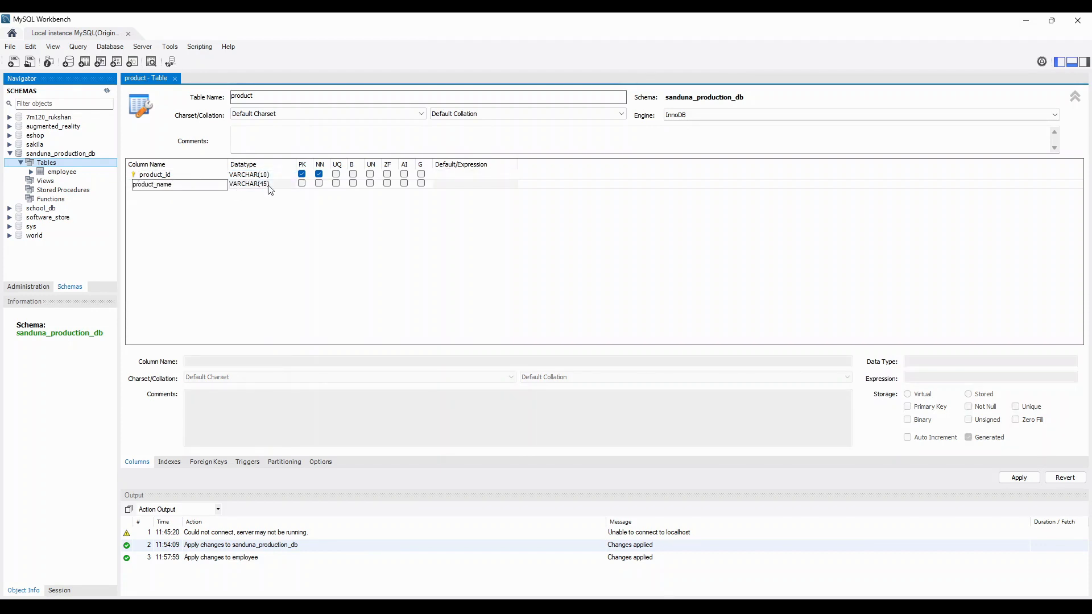
key("Tab")
Add a third column named brand with data type VARCHAR(45), checking its specification in the question sheet
left_click(171, 193)
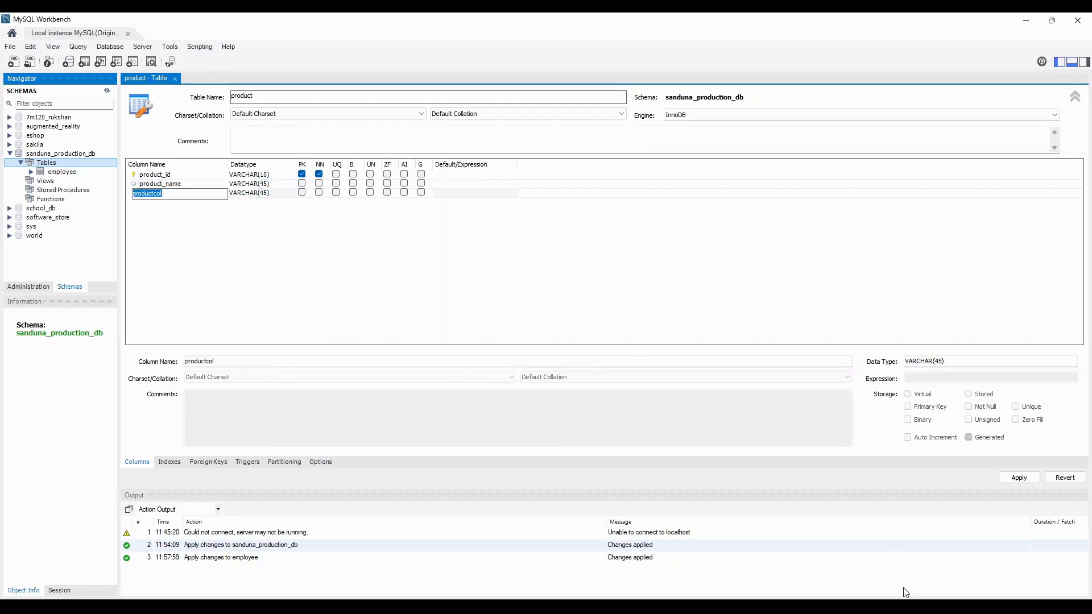
left_click(569, 608)
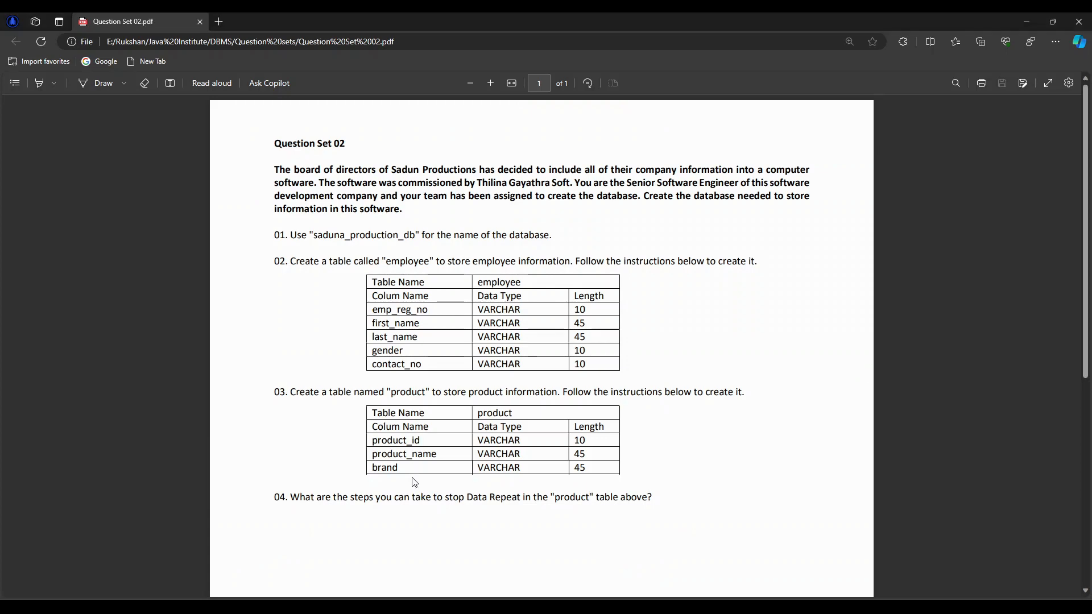
key("alt+Tab")
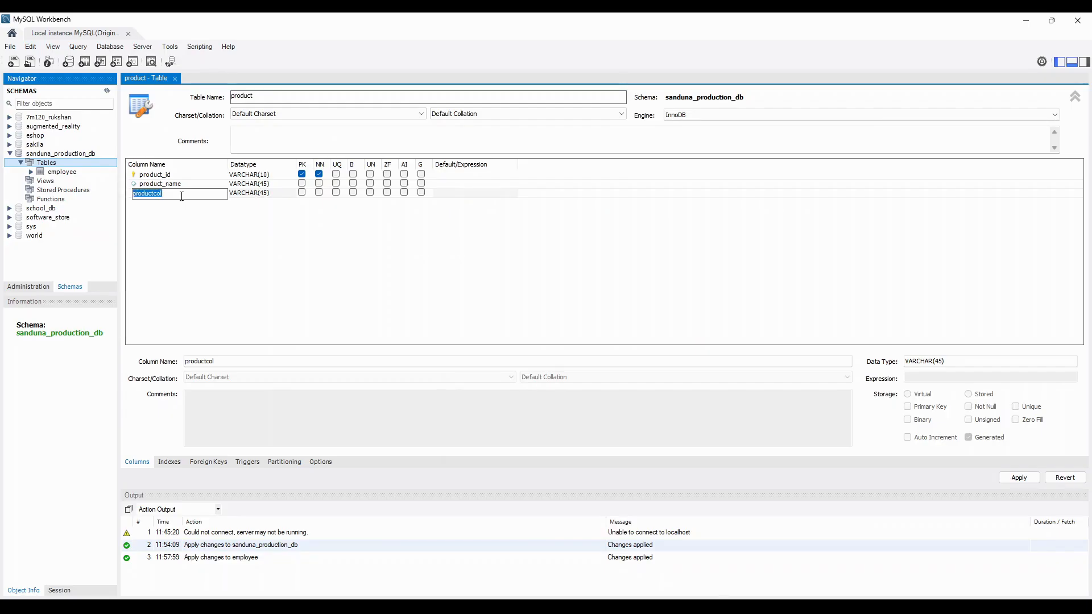
type("brand")
left_click(268, 193)
left_click(274, 239)
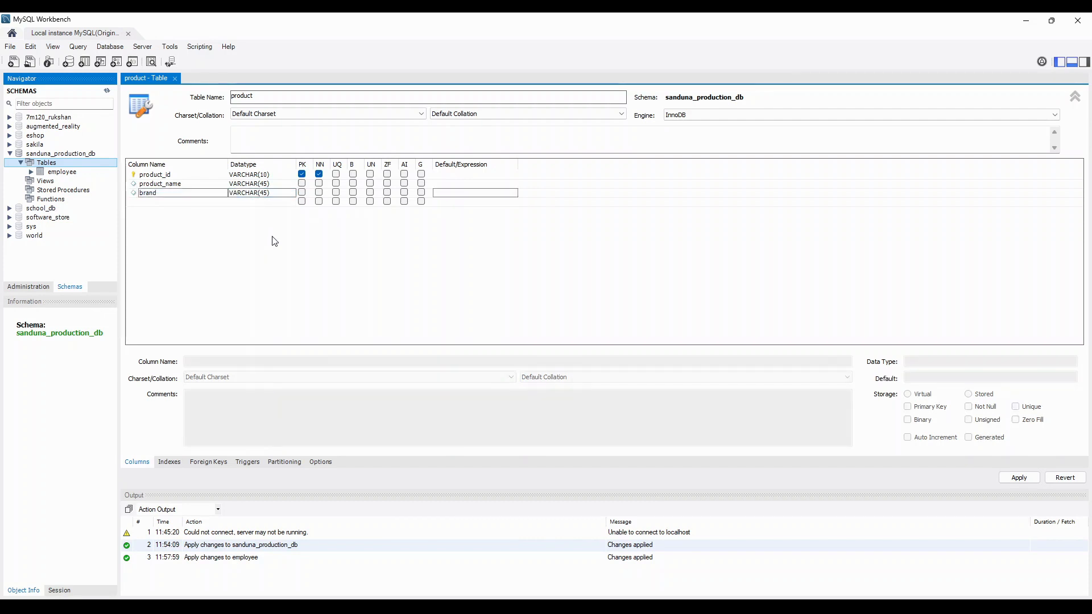
Apply the product table's creation script to the server, finish the script wizard and close the table editor
left_click(1024, 480)
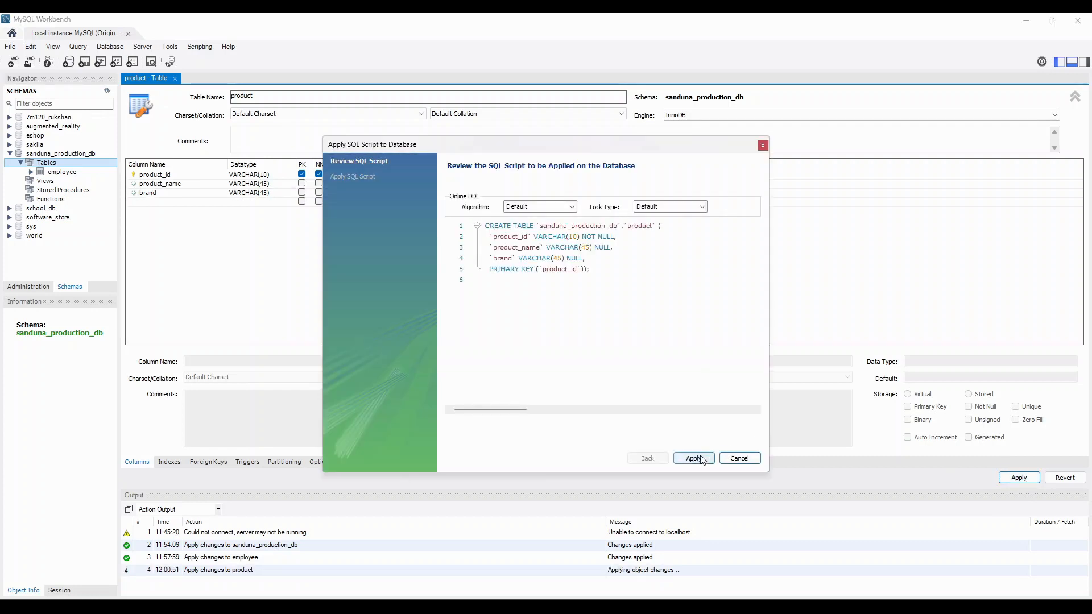
left_click(696, 458)
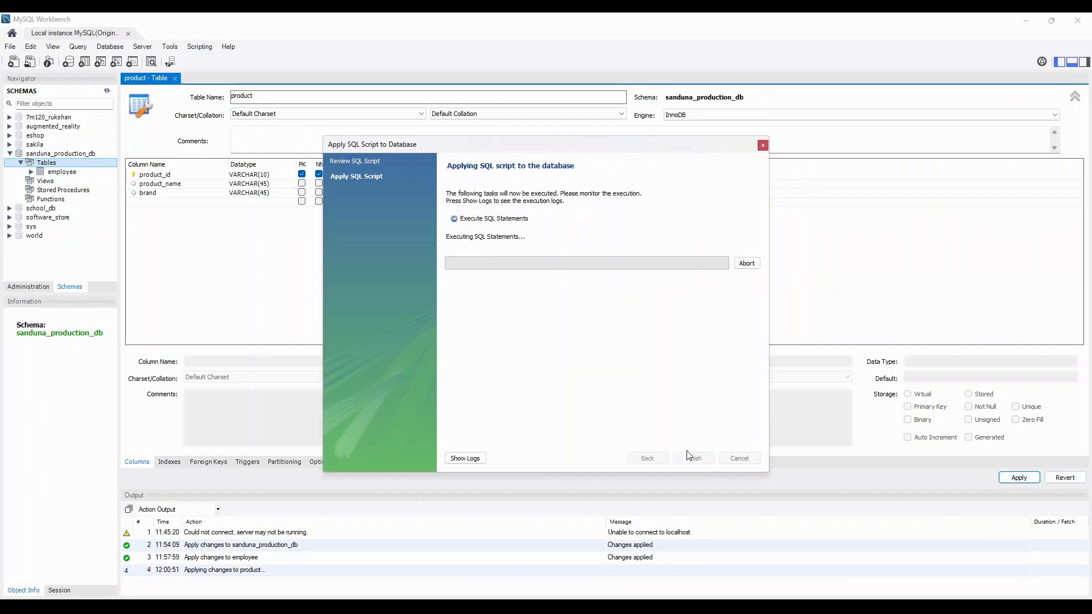
left_click(691, 459)
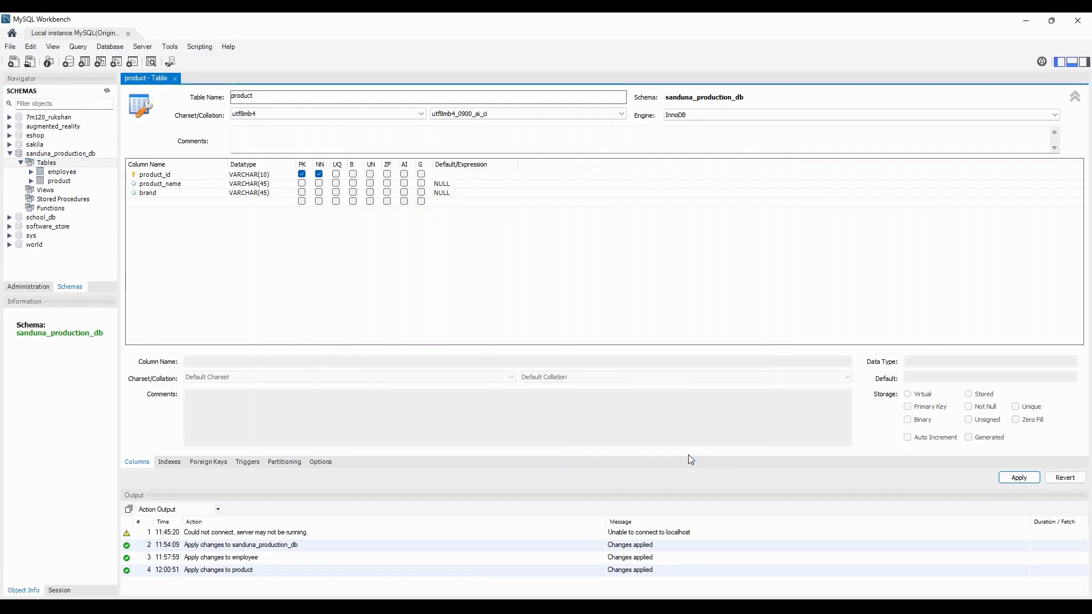
left_click(175, 78)
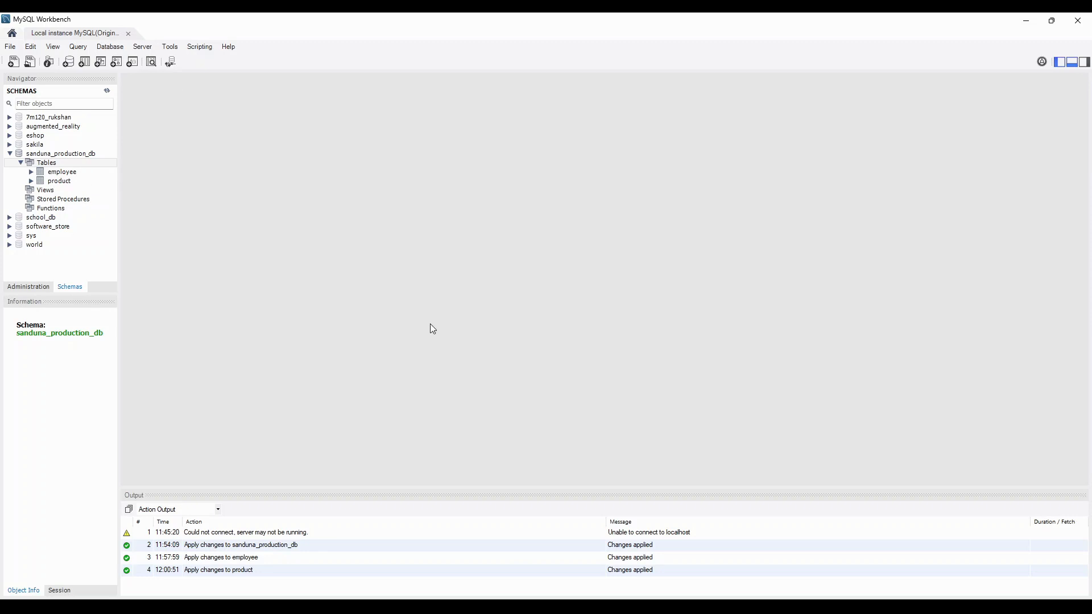
Read question 04 about stopping data repetition in the product table, and return to MySQL Workbench
left_click(614, 606)
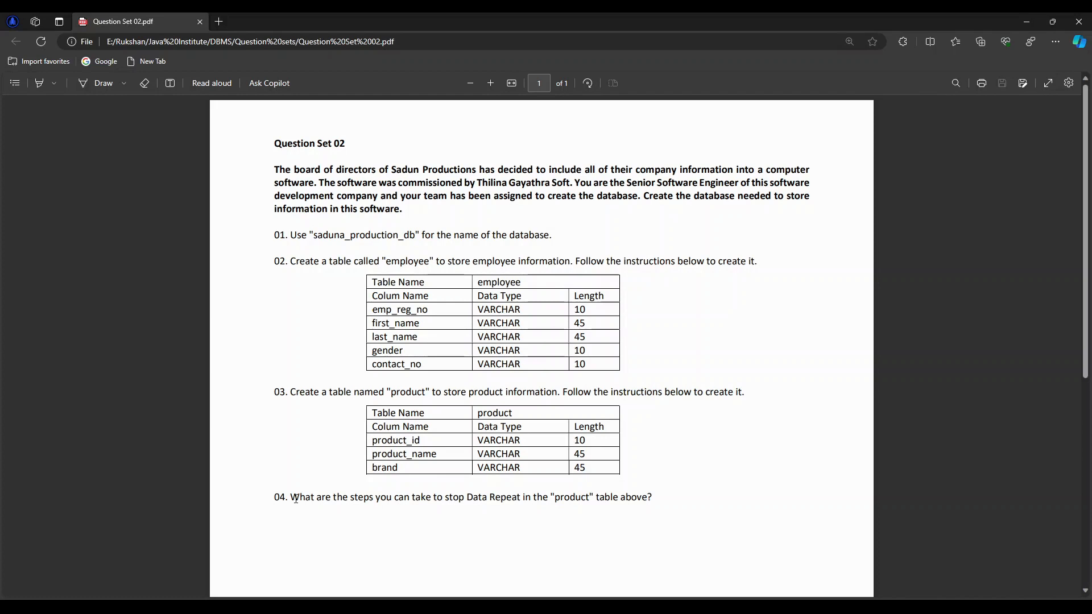
key("alt+Tab")
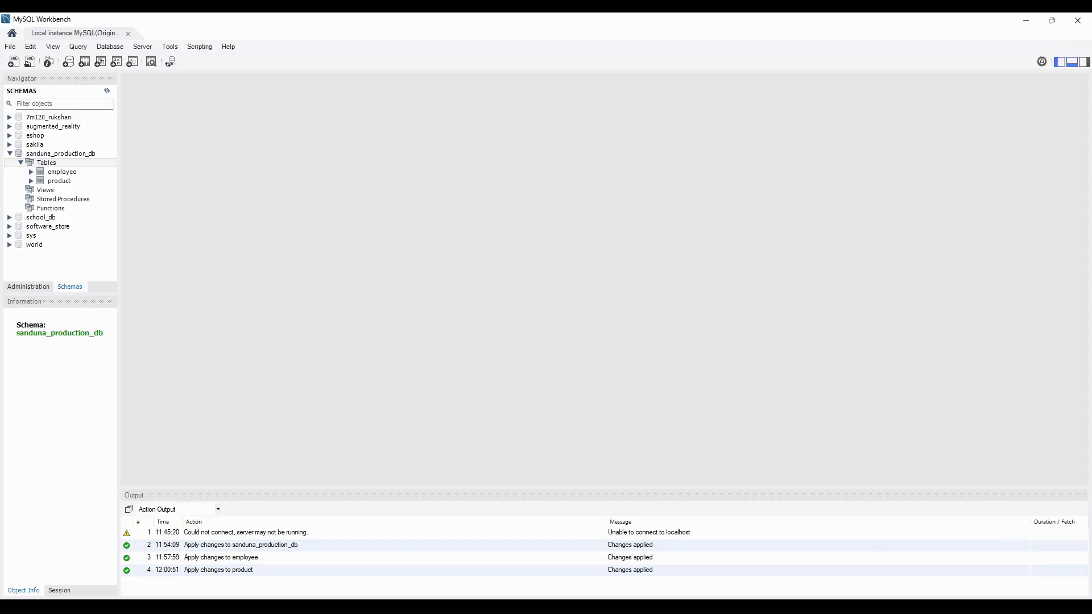